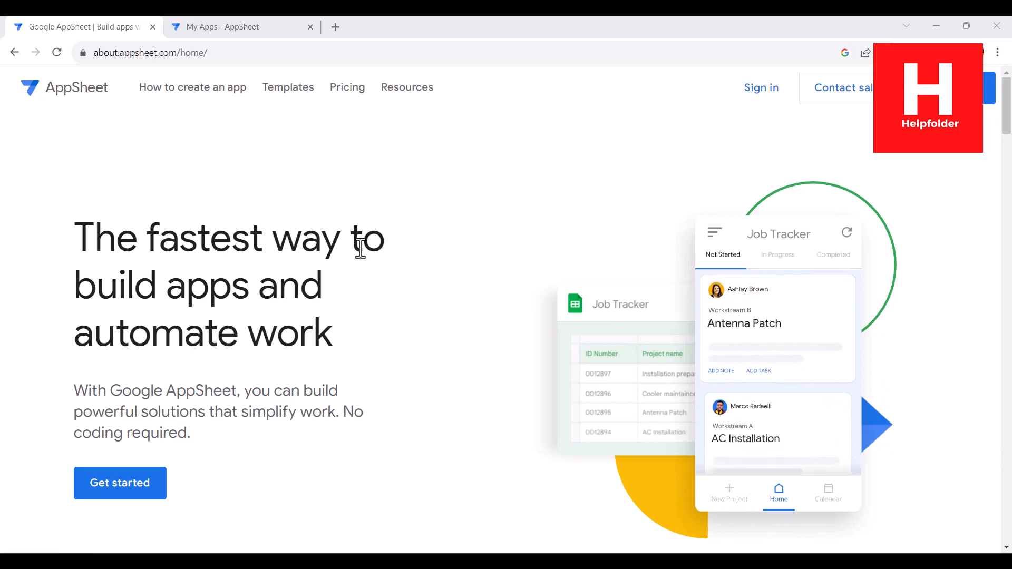
Create a new blank database in AppSheet and add a second, empty table to it.
left_click(186, 26)
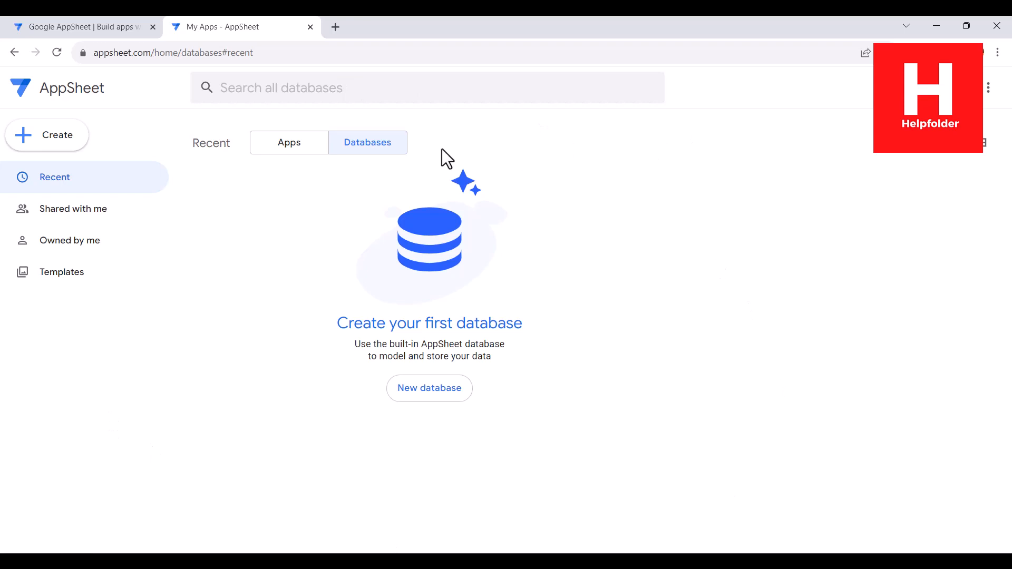
left_click(305, 147)
left_click(365, 150)
left_click(68, 141)
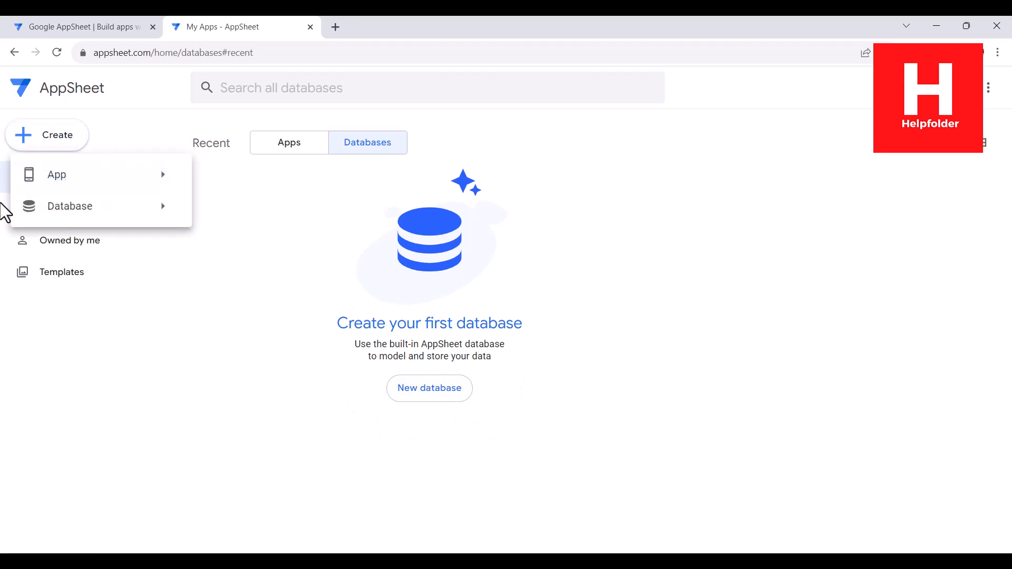
mouse_move(74, 214)
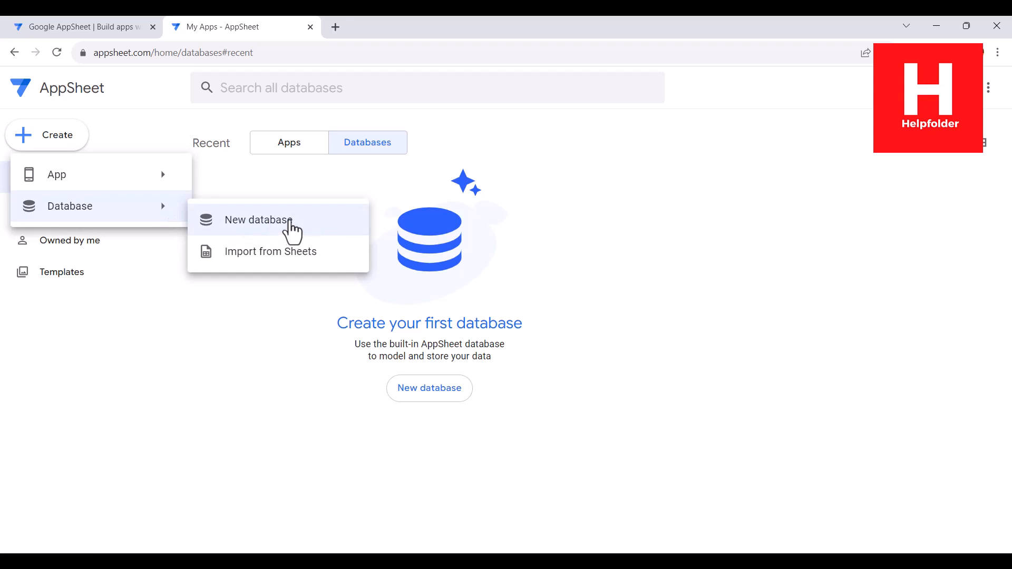
left_click(291, 227)
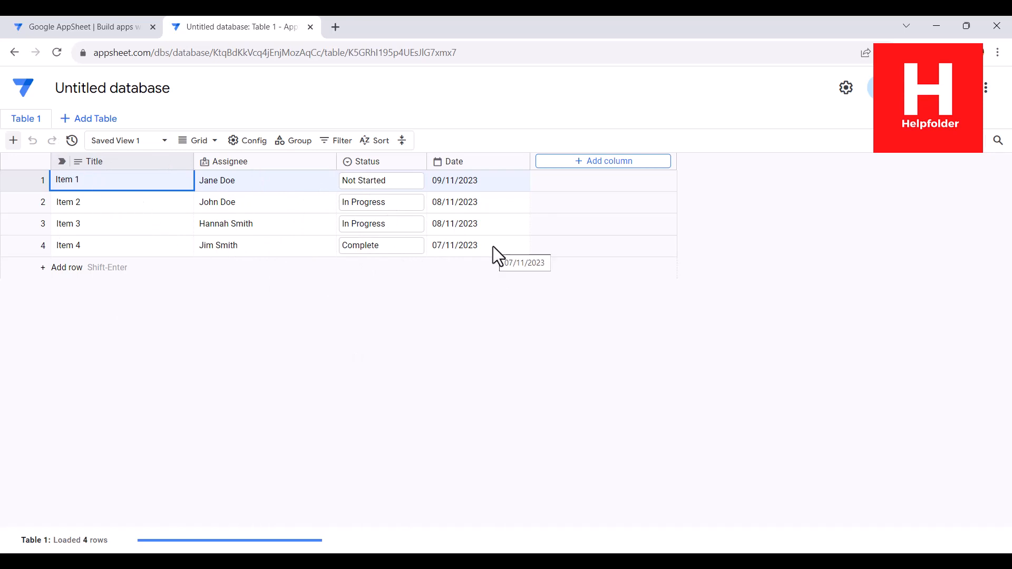
left_click(91, 121)
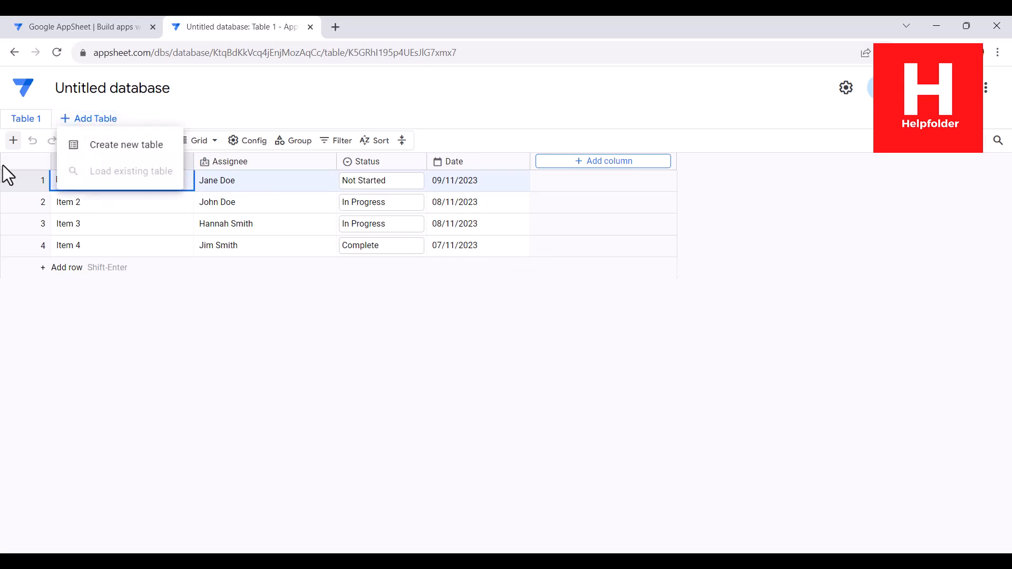
left_click(159, 145)
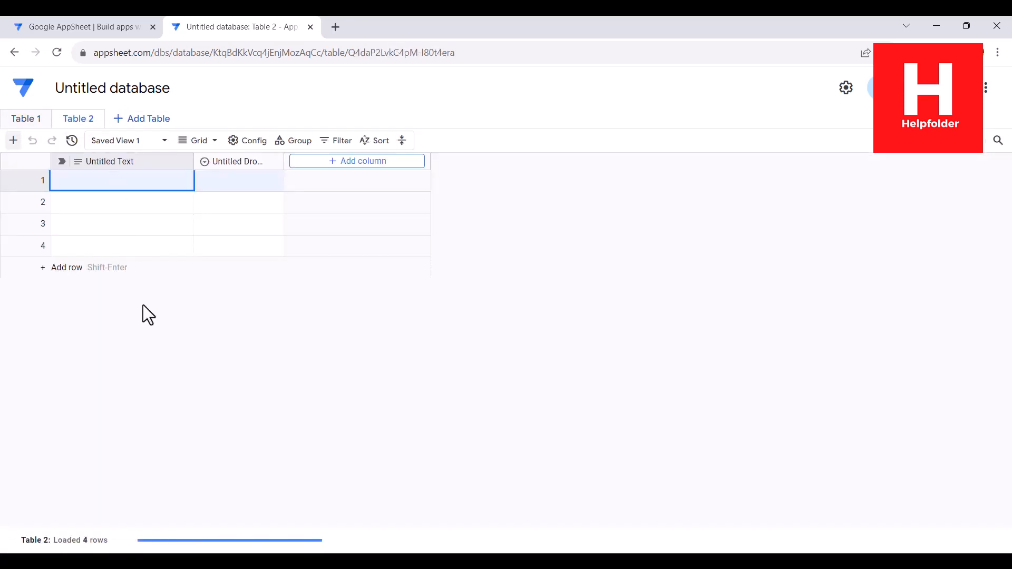
Rename the untitled database as "mytask".
double_click(88, 93)
left_click(73, 90)
left_click_drag(55, 88, 184, 87)
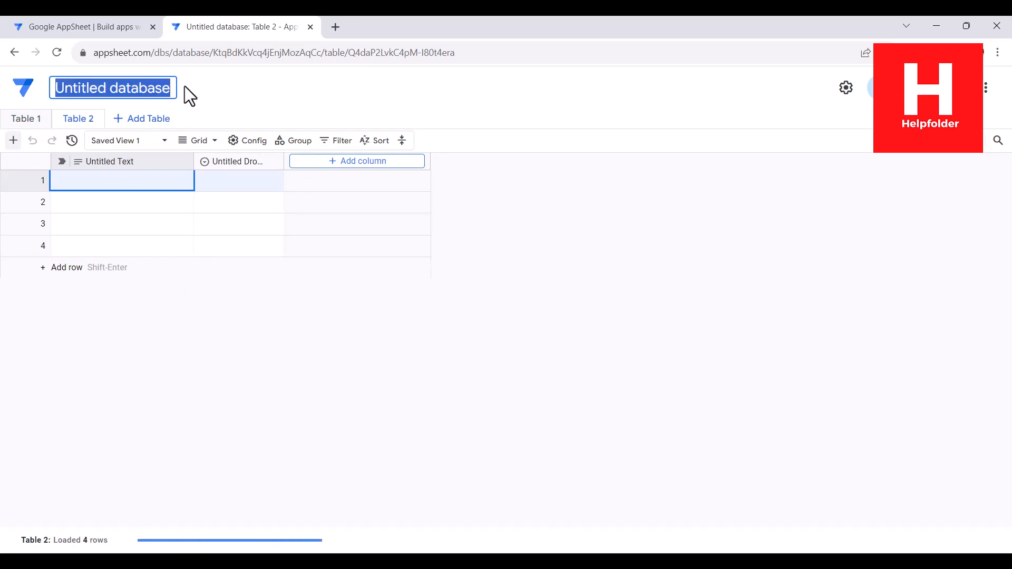
type("mys")
key("BackSpace")
type("task")
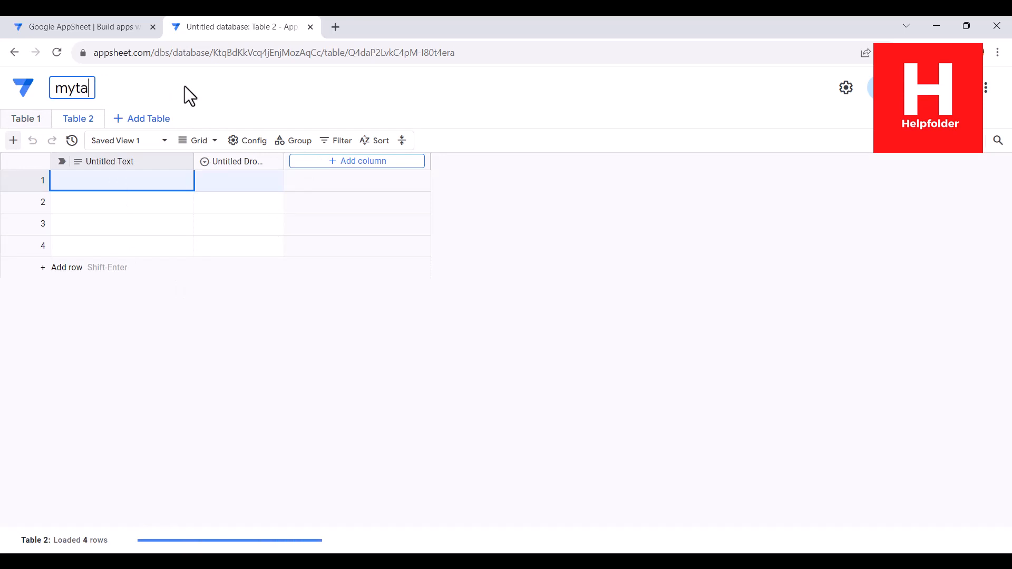
Rename the second table's Untitled Text column to "Tasks" and save the column.
left_click(127, 164)
left_click(234, 200)
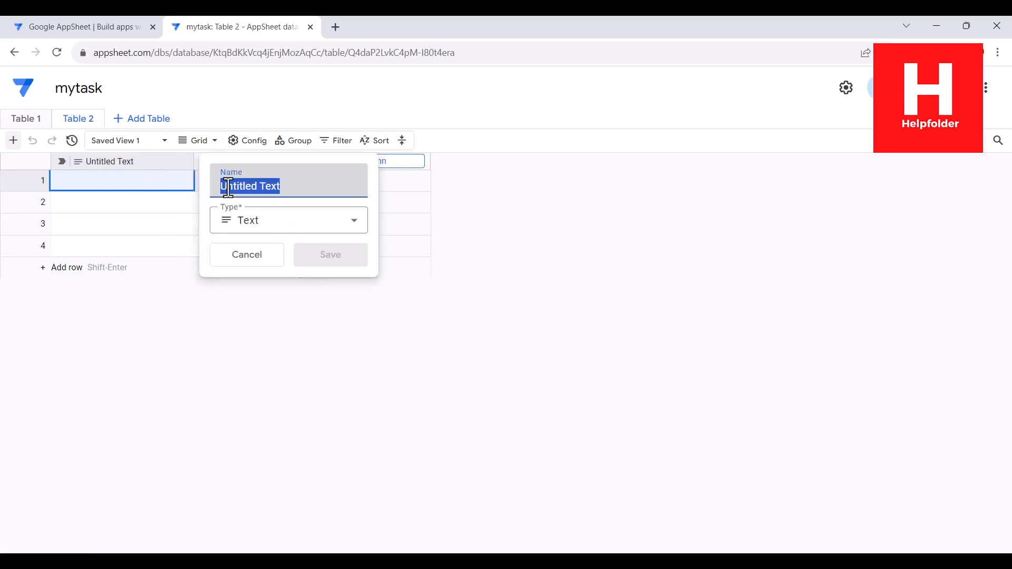
left_click(293, 189)
left_click_drag(293, 189, 212, 187)
type("Tasks")
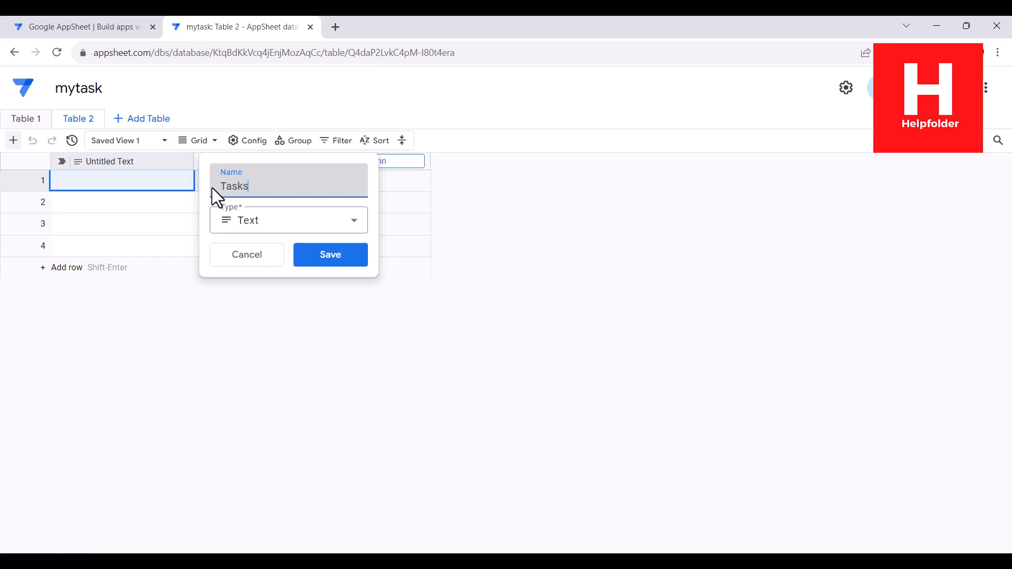
left_click(323, 262)
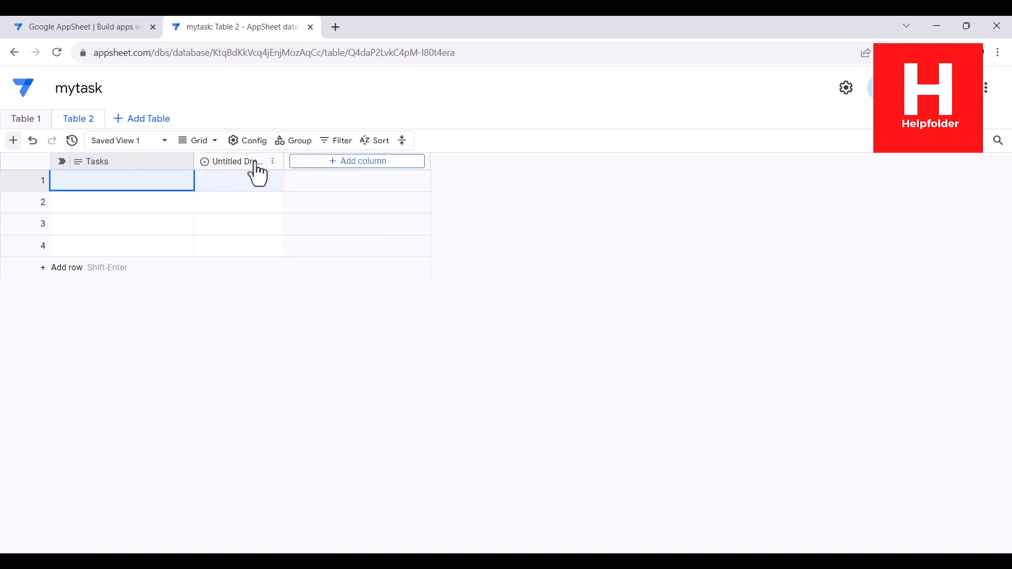
left_click(256, 164)
left_click(307, 188)
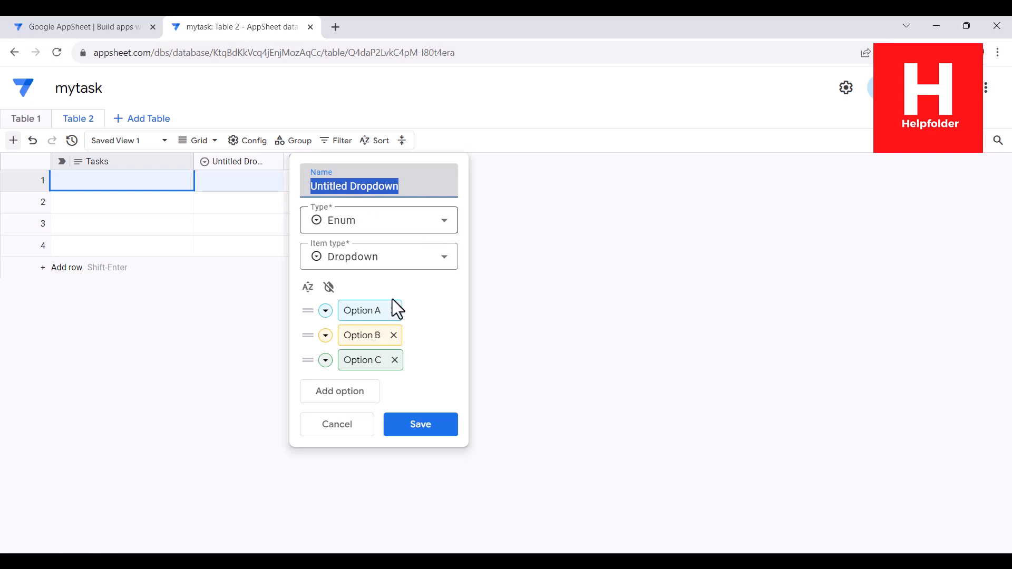
left_click(335, 428)
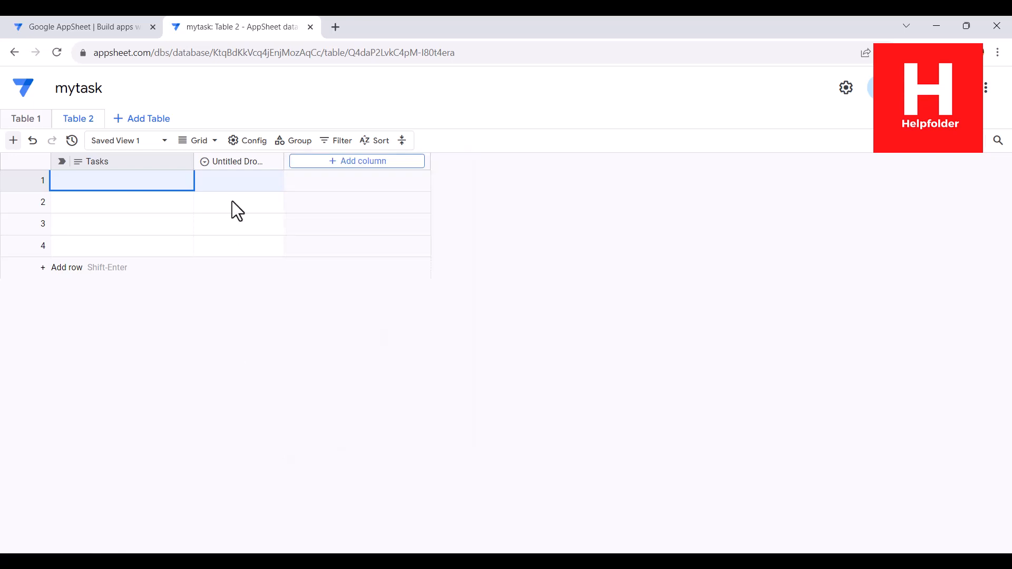
Delete the Untitled Dropdown column from the second table.
left_click(276, 164)
left_click(293, 463)
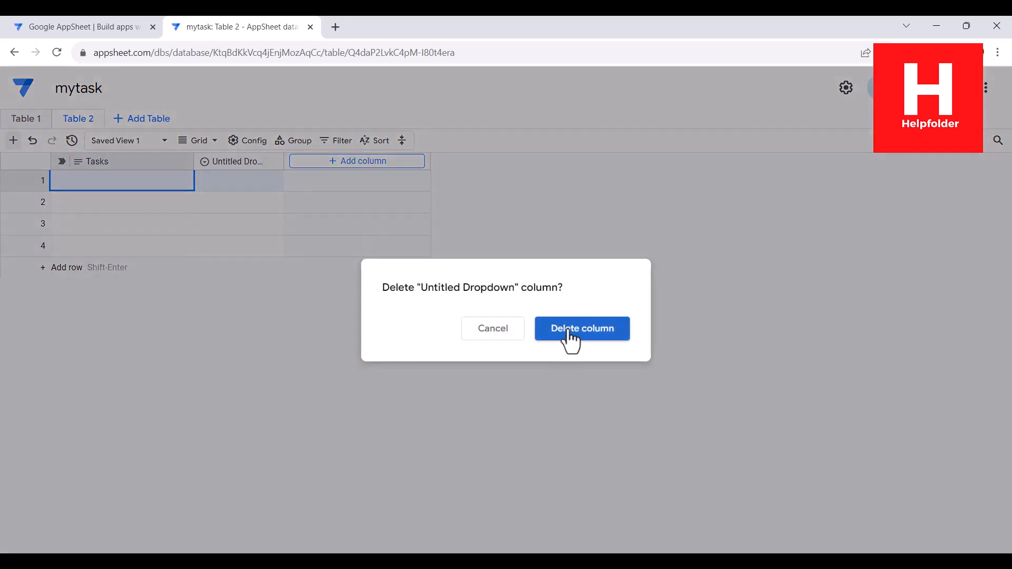
left_click(568, 328)
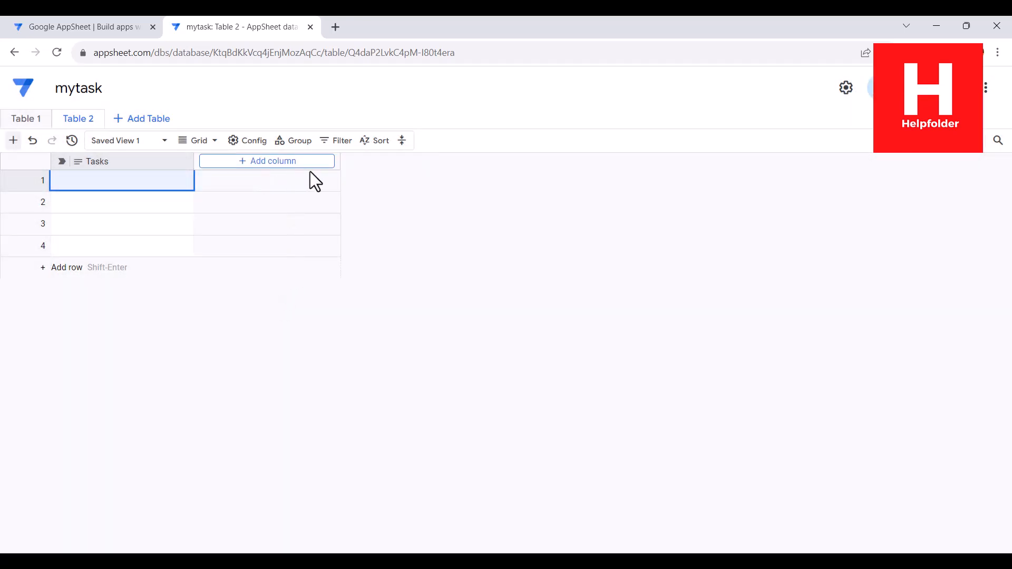
Add a Text column named "Assigned To" after the Tasks column.
left_click(263, 164)
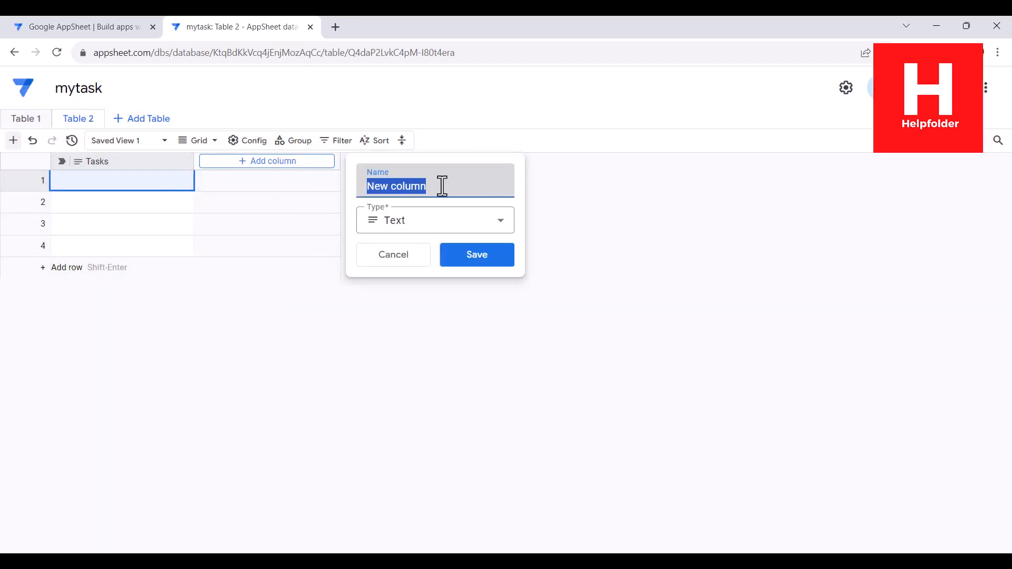
left_click_drag(444, 186, 331, 186)
type("Assigned")
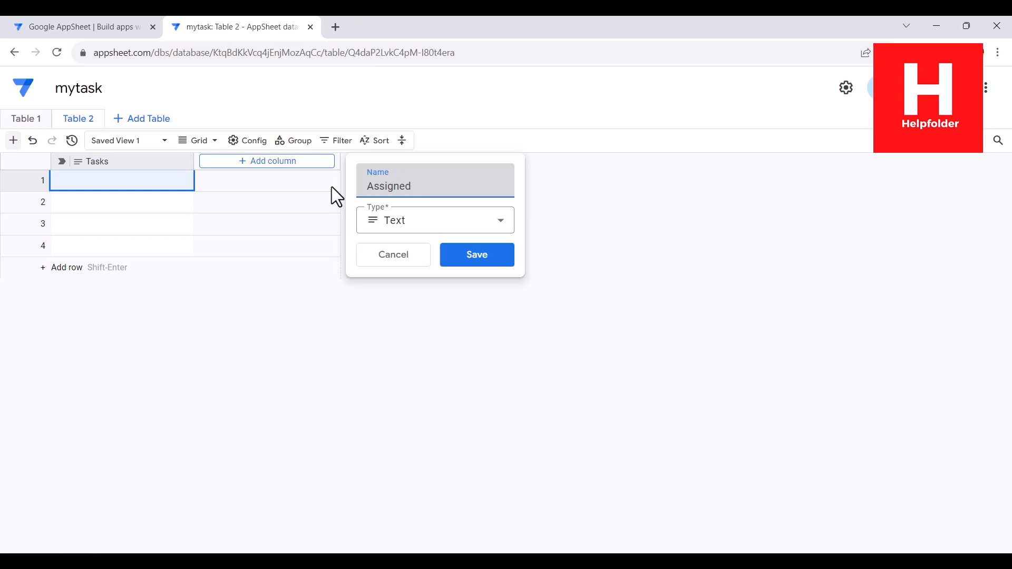
type(" TO")
key("BackSpace")
type("o")
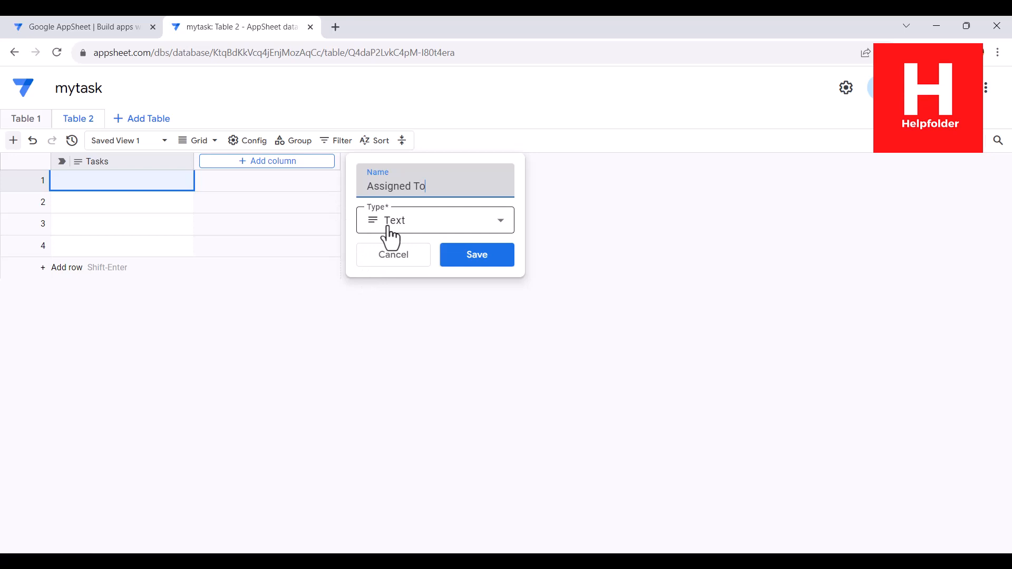
left_click(472, 255)
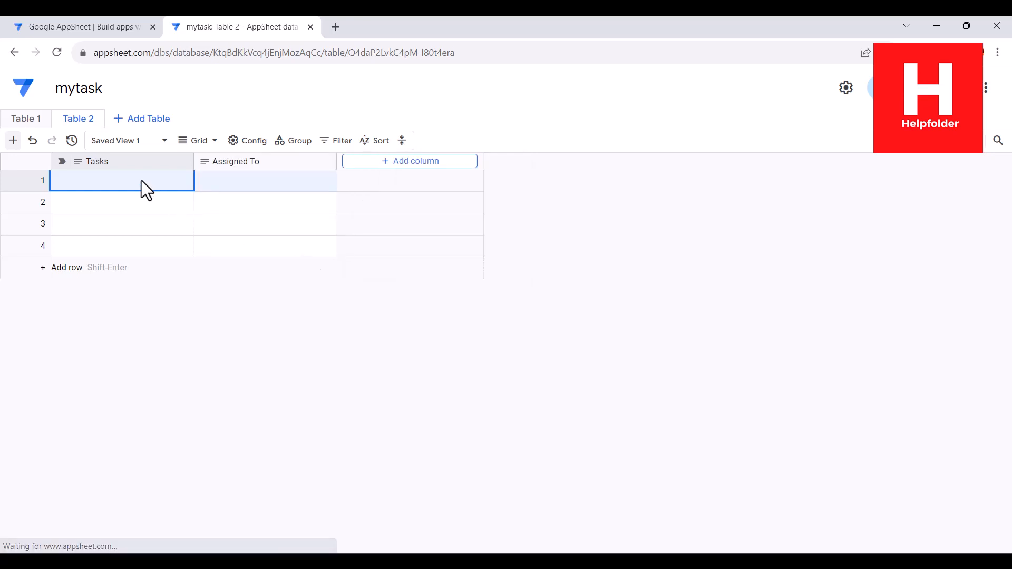
Add a column named "Deadline" of type DateTime after the Assigned To column.
left_click(408, 161)
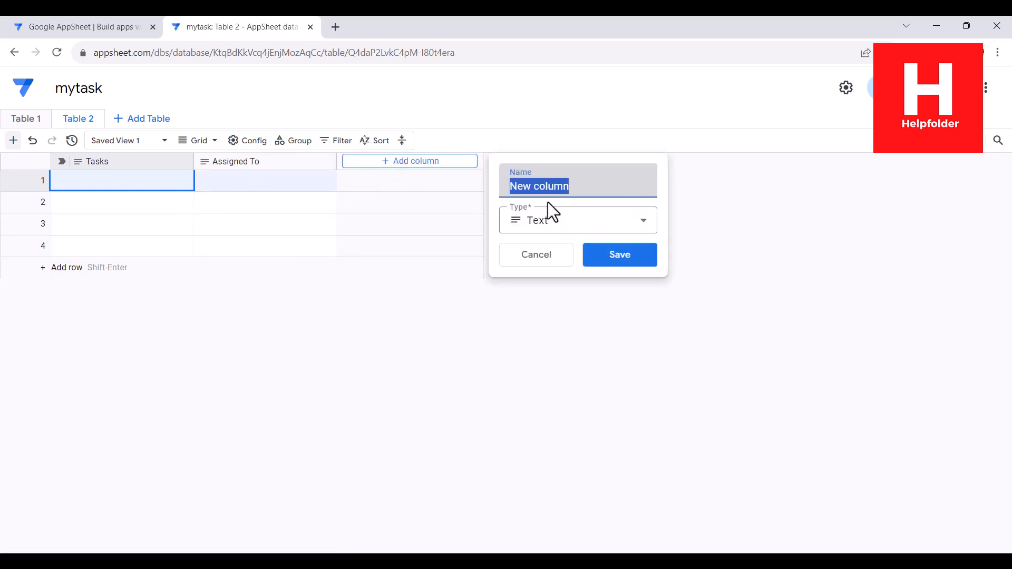
left_click(553, 226)
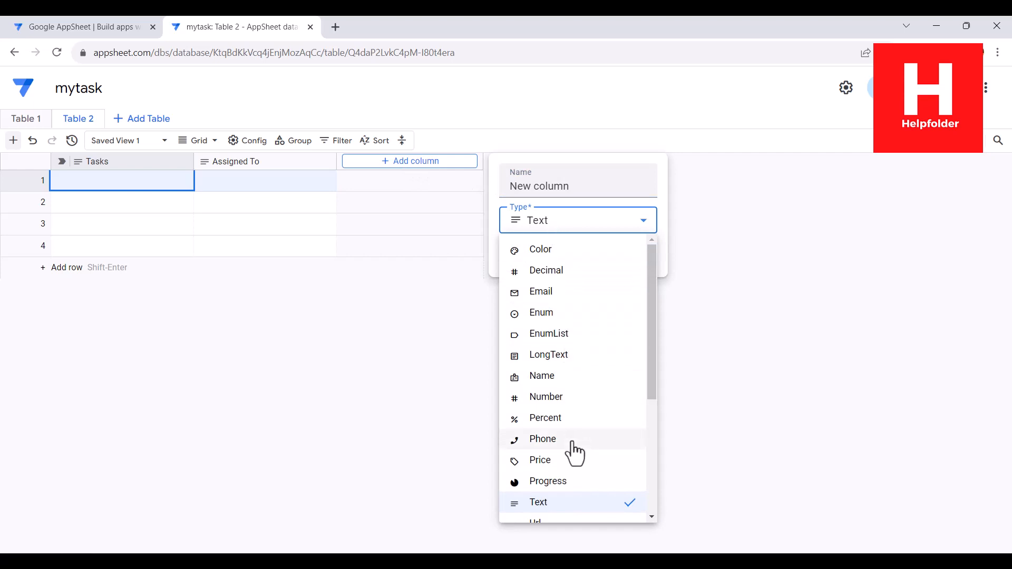
left_click_drag(655, 383, 653, 461)
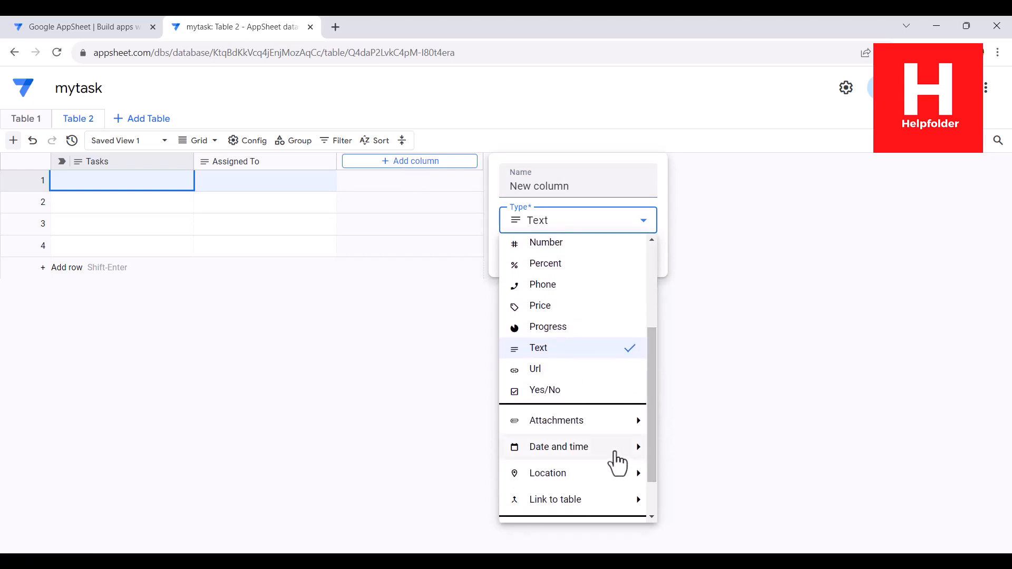
mouse_move(640, 459)
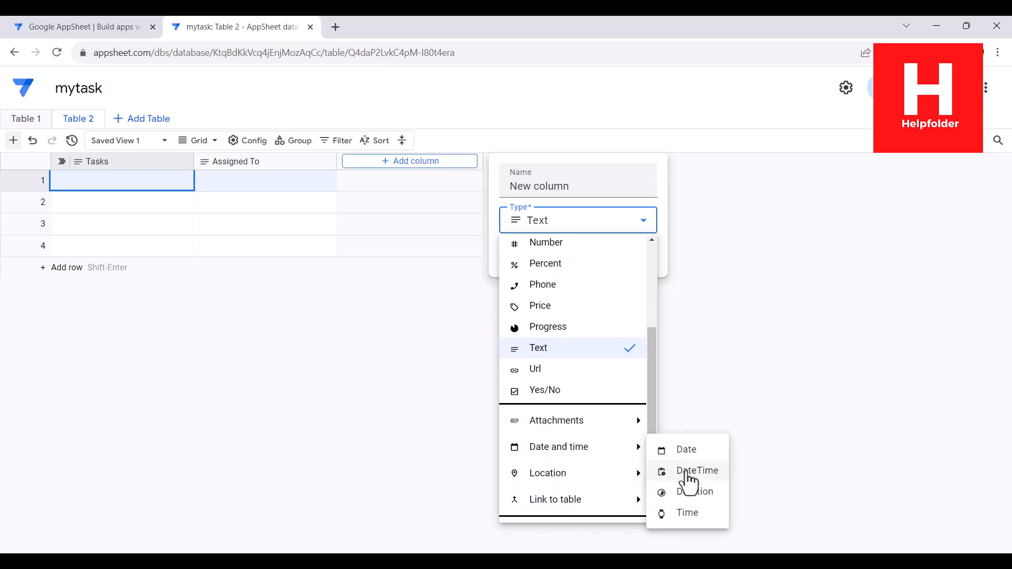
left_click(711, 478)
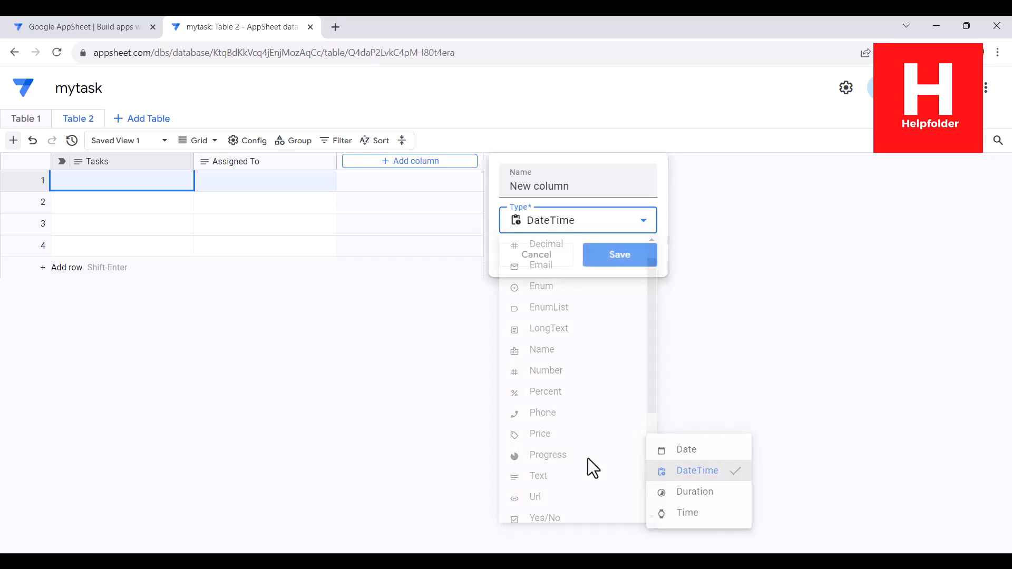
double_click(591, 189)
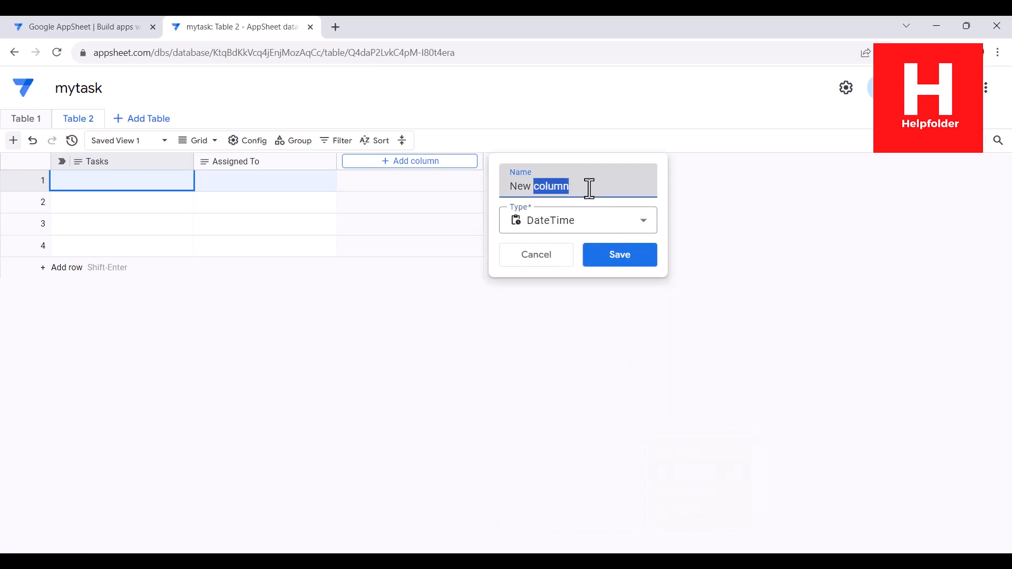
left_click_drag(587, 187, 504, 182)
type("Deadline")
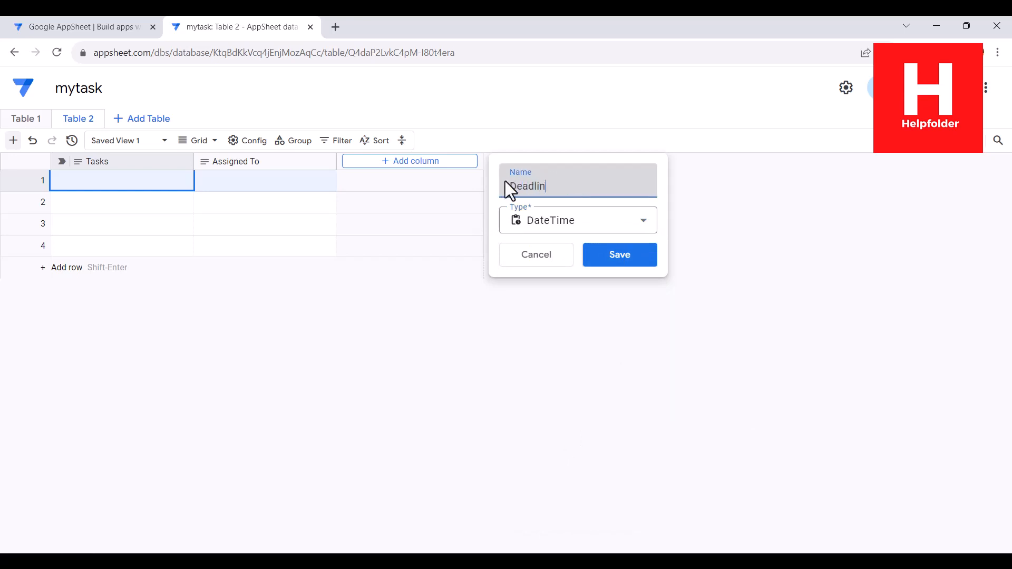
left_click(590, 255)
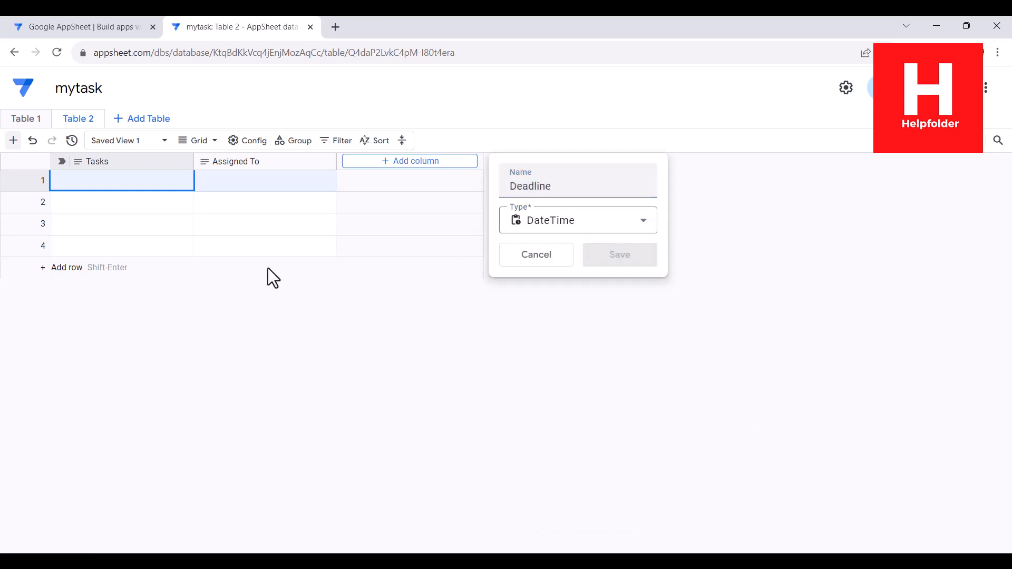
Fill in row 1 with the task "Finish website design", the assignee's first name and the deadline 29/11/2023.
double_click(107, 182)
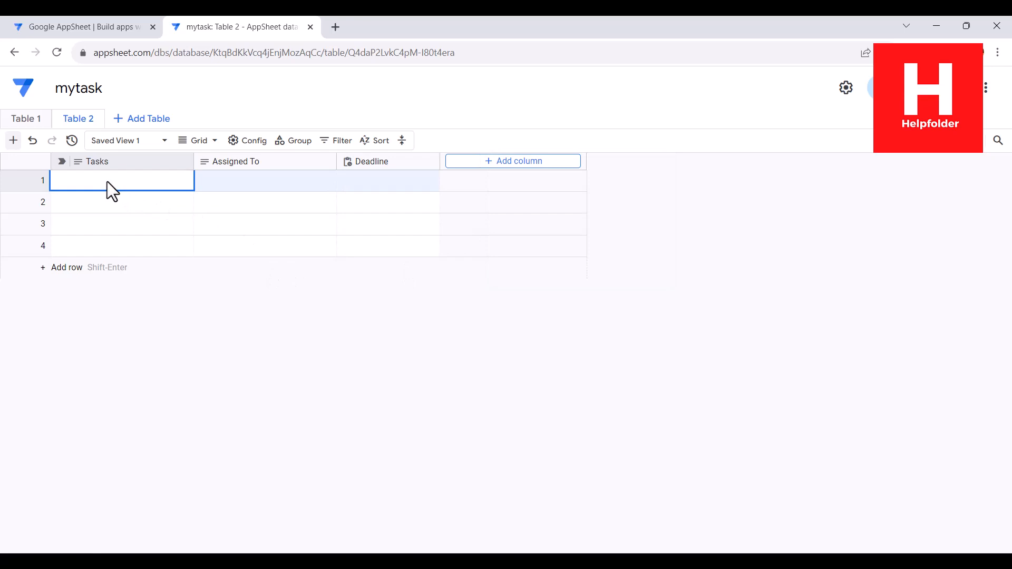
type("Finish website design")
double_click(258, 187)
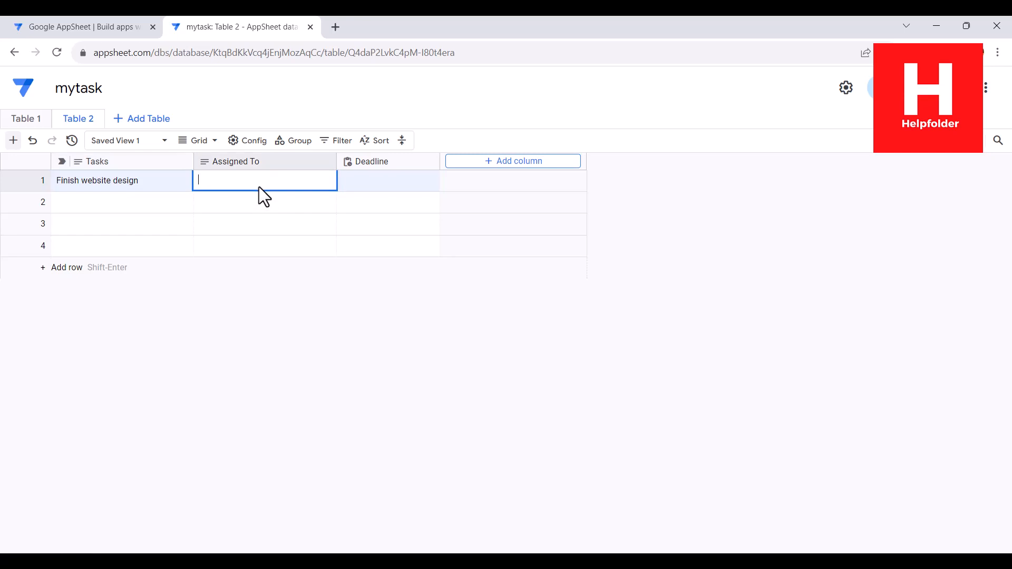
type("Jake")
left_click(402, 183)
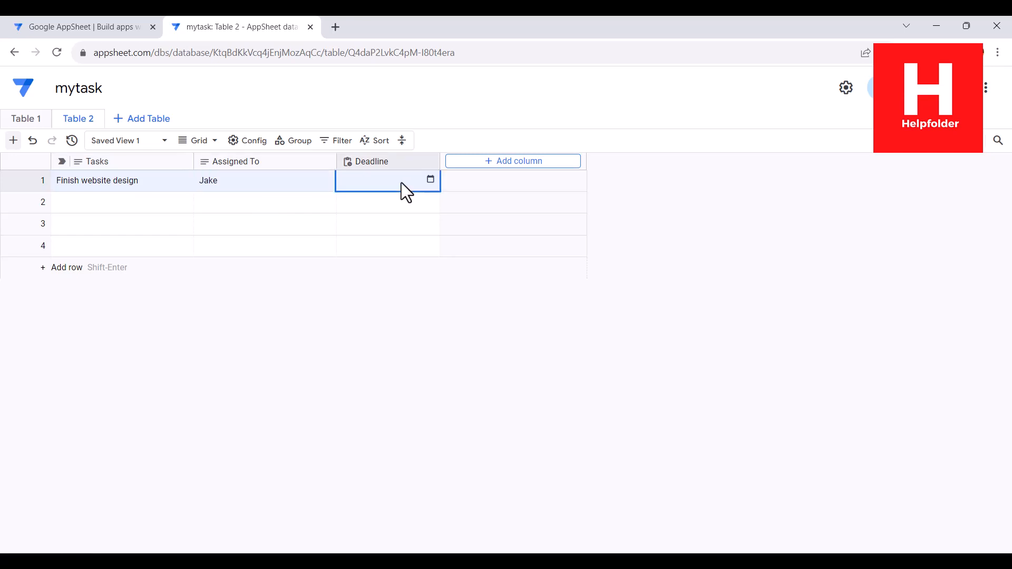
left_click(430, 180)
left_click(431, 179)
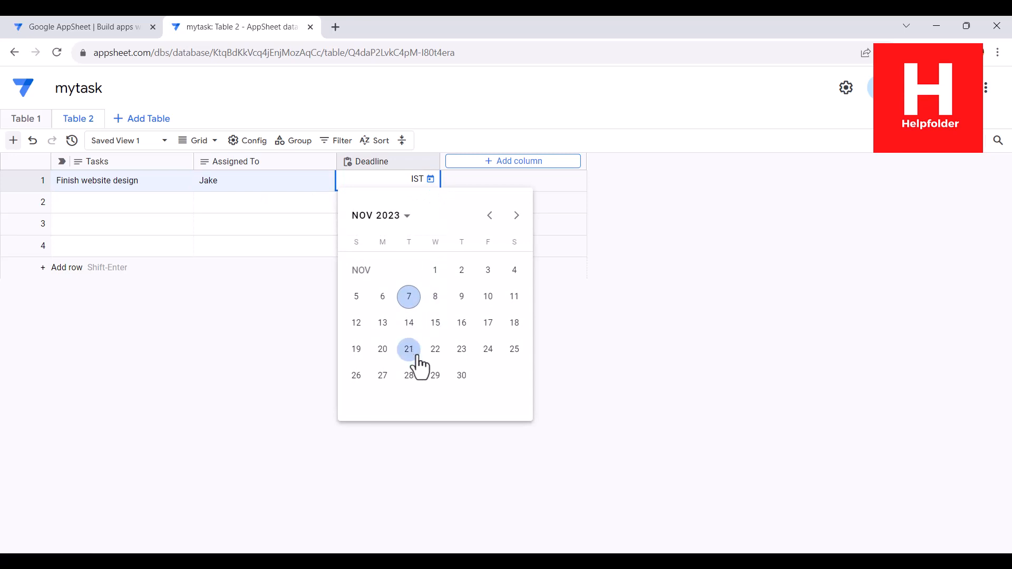
left_click(435, 375)
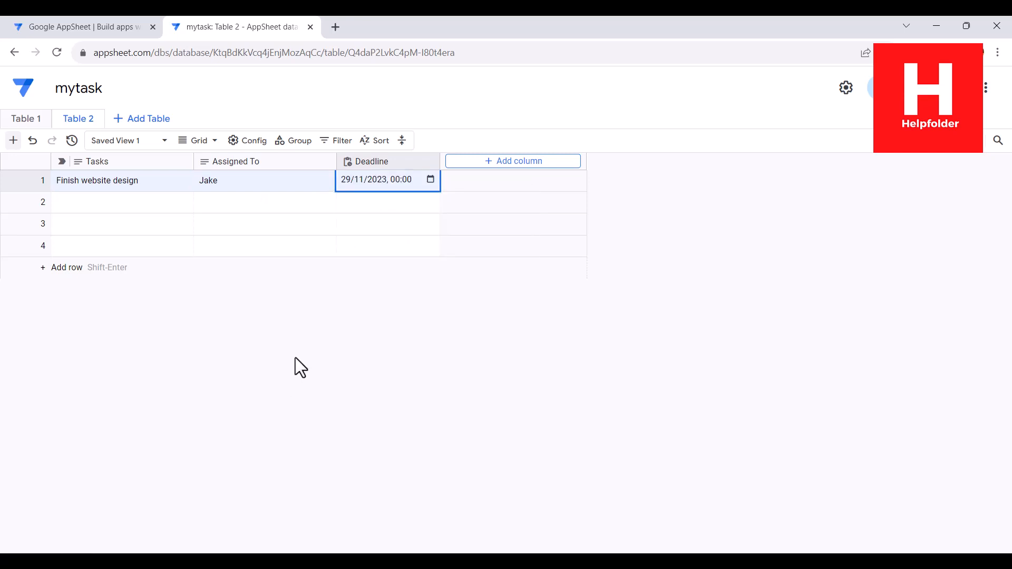
Fill in row 2 with the task "Import data", the assignee's first name and the deadline 30/11/2023.
double_click(93, 202)
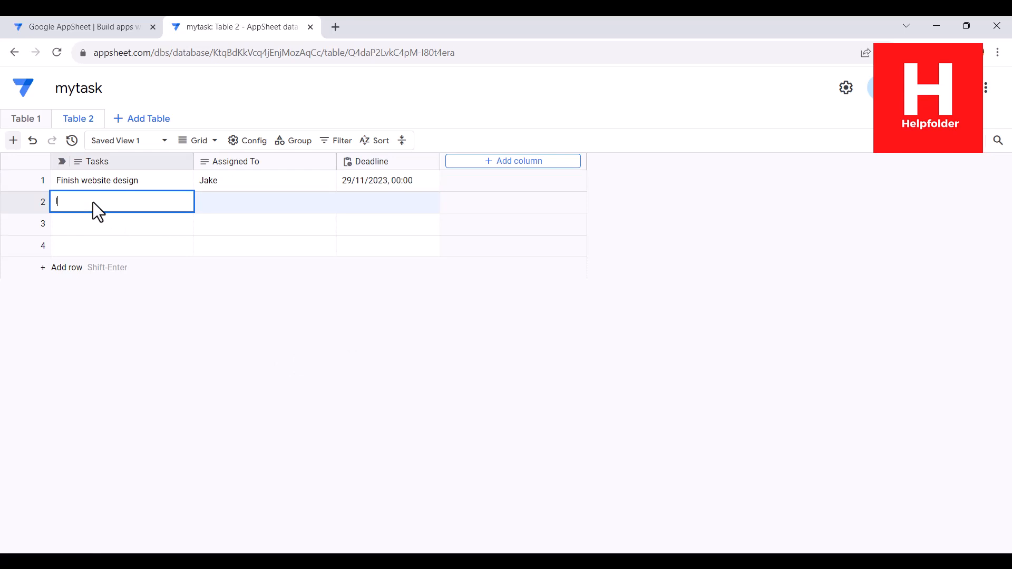
type("Import data")
key("Tab")
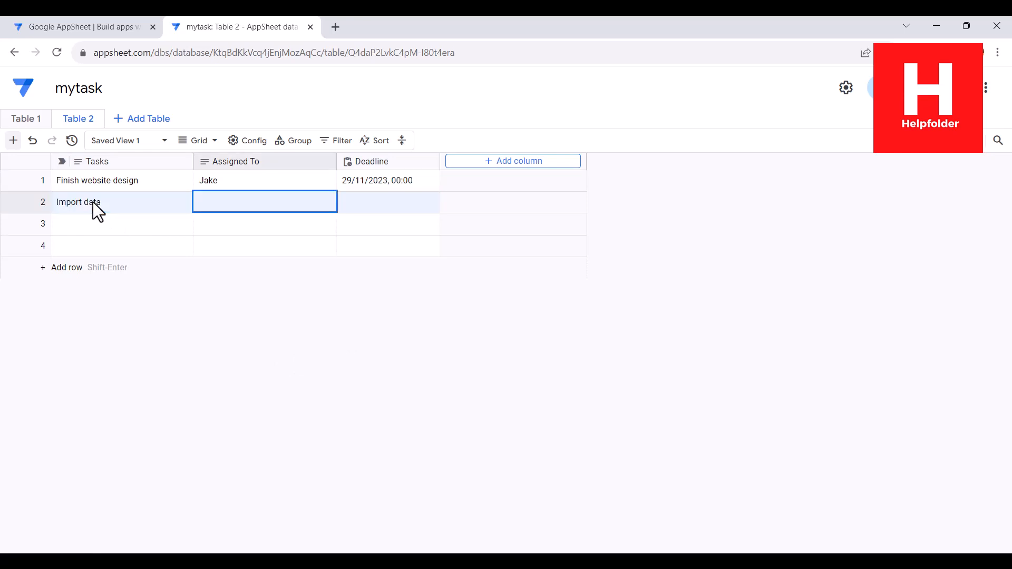
double_click(250, 200)
type("Adam")
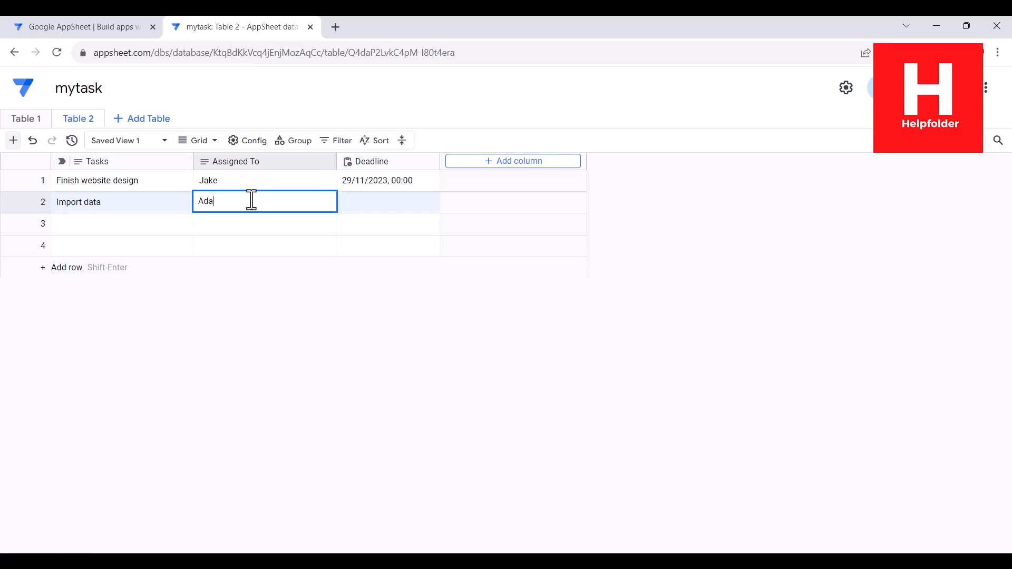
key("Tab")
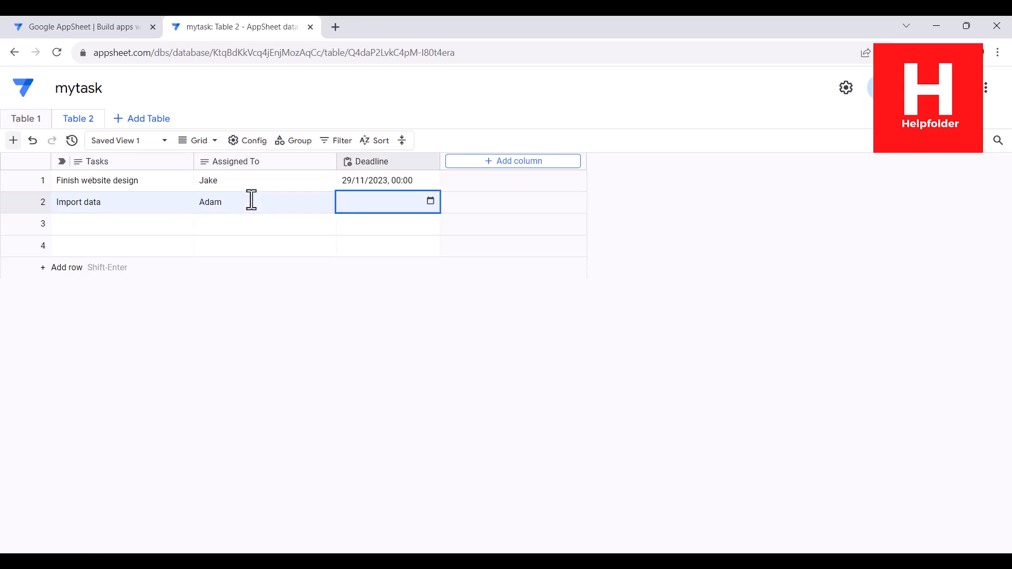
left_click(430, 202)
left_click(461, 397)
Rename Table 2 to "tasks" in its table settings and save the change.
left_click(98, 120)
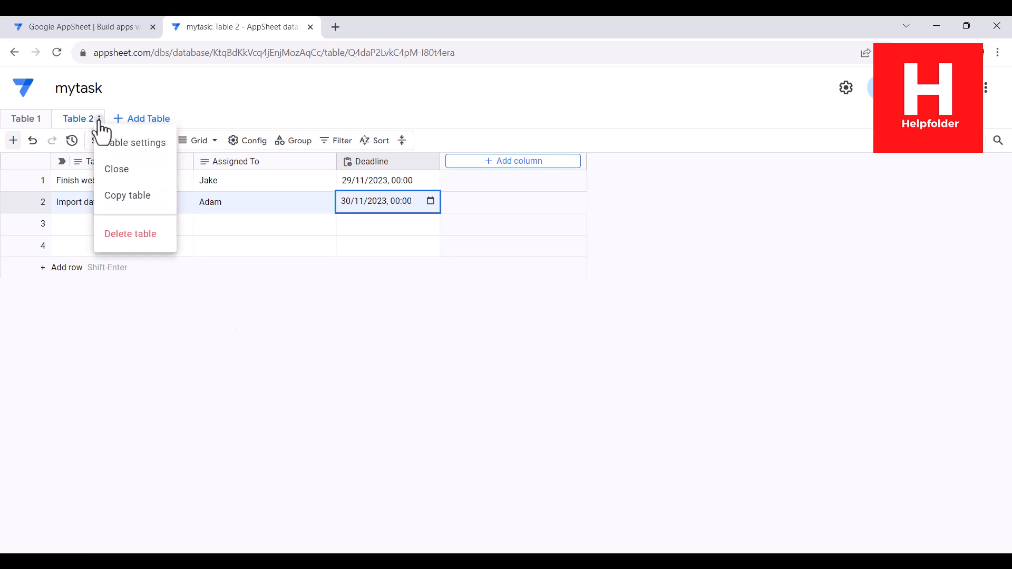
left_click(135, 142)
left_click(366, 216)
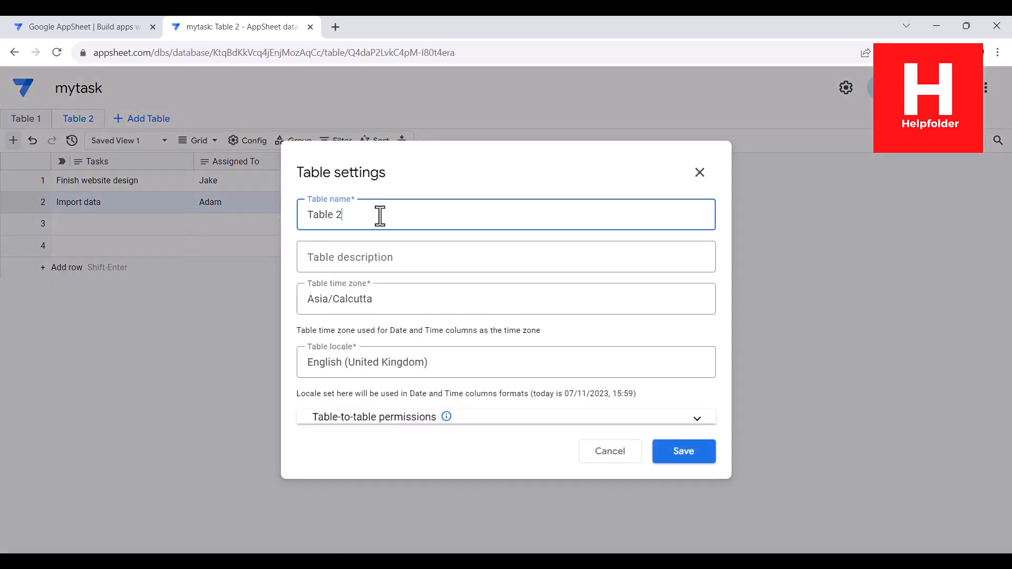
left_click_drag(380, 216, 261, 213)
type("tasks")
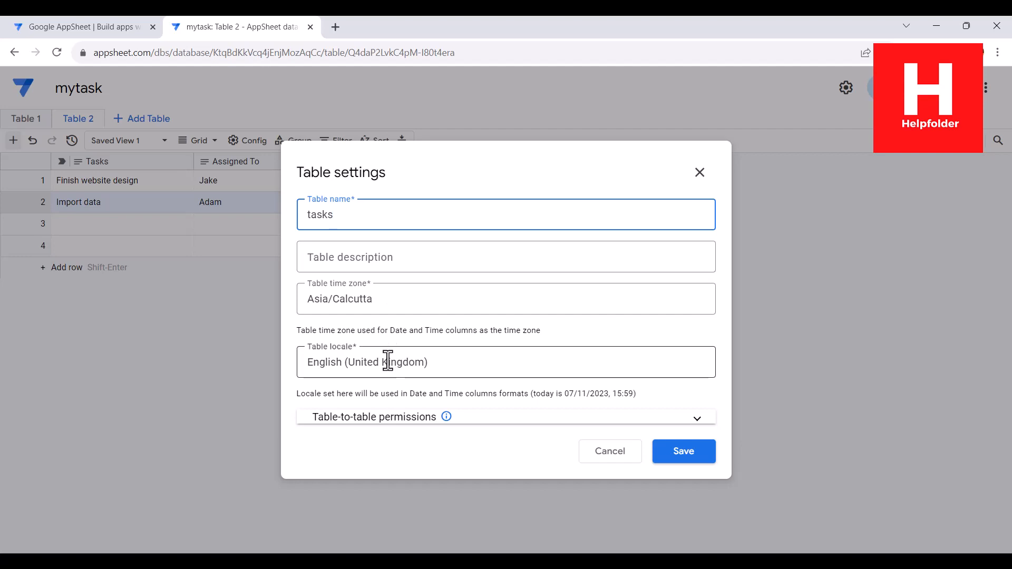
left_click(432, 363)
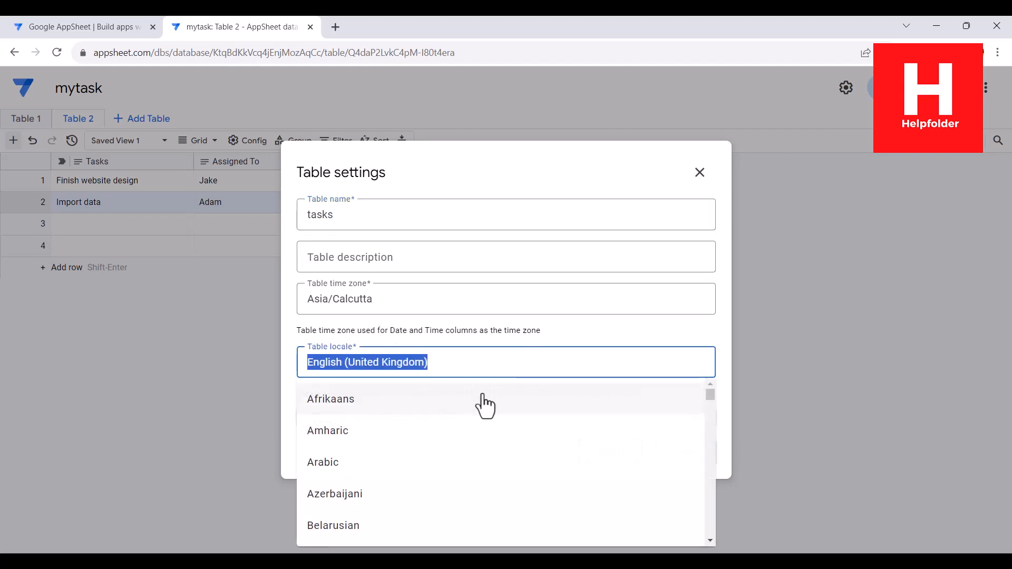
left_click(625, 344)
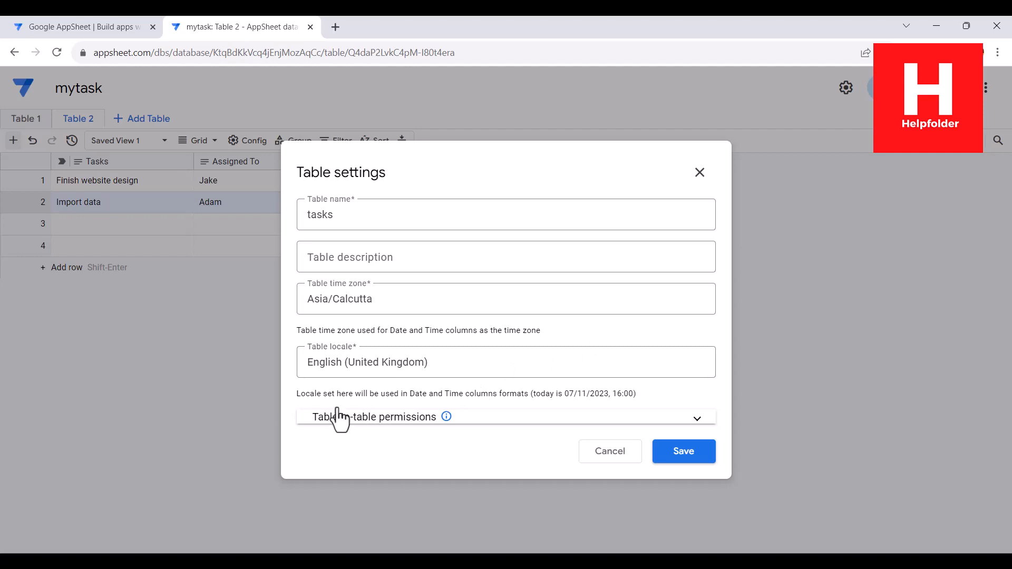
left_click(666, 457)
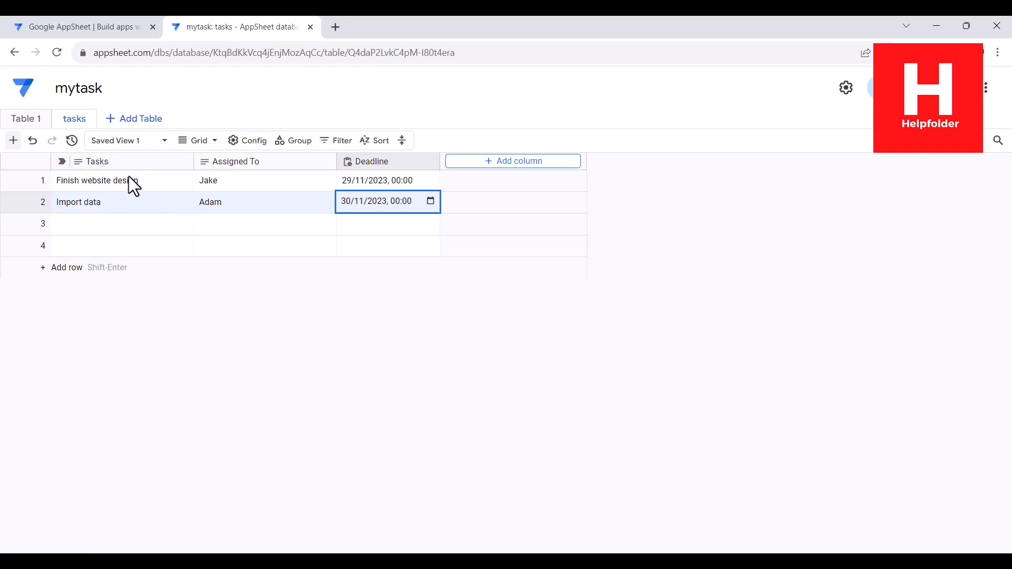
View the tasks table in the Calendar layout, and return it to the Grid layout.
left_click(216, 147)
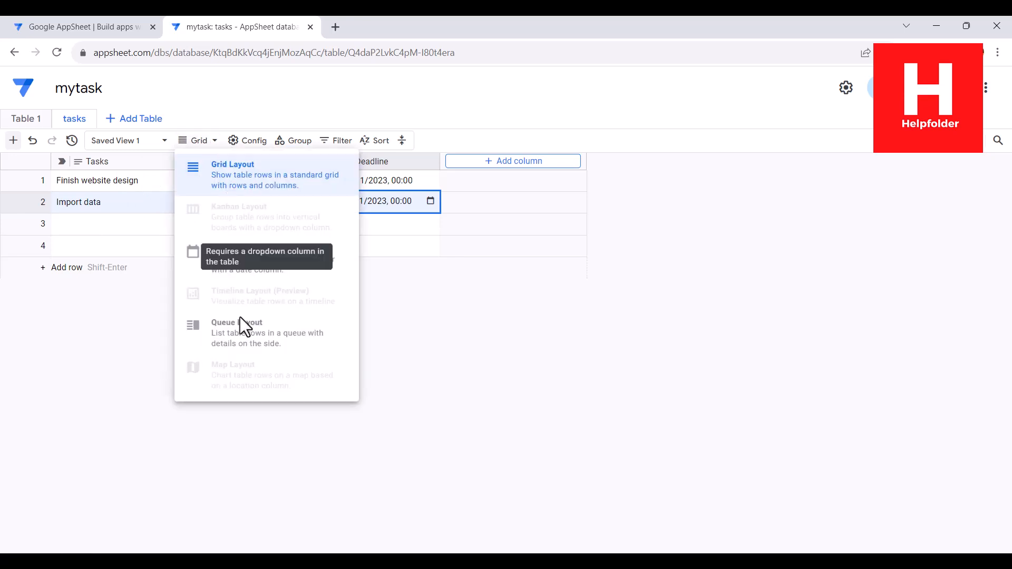
left_click(258, 261)
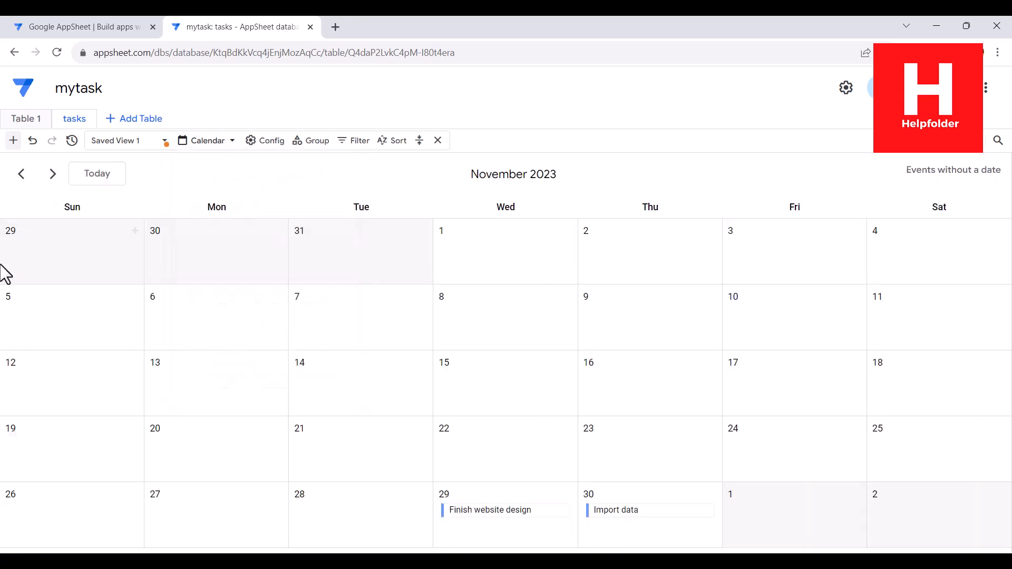
left_click(233, 141)
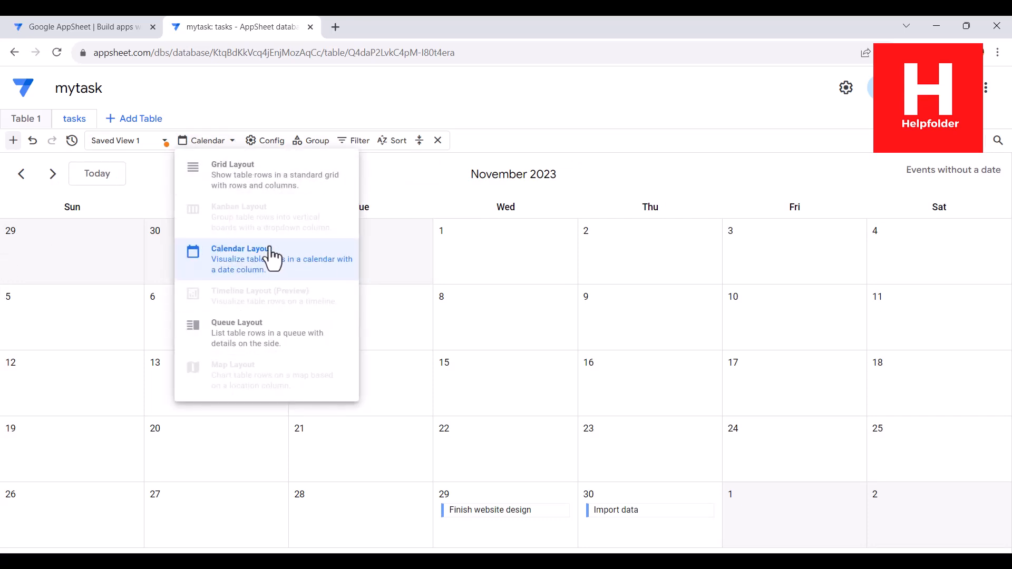
left_click(232, 170)
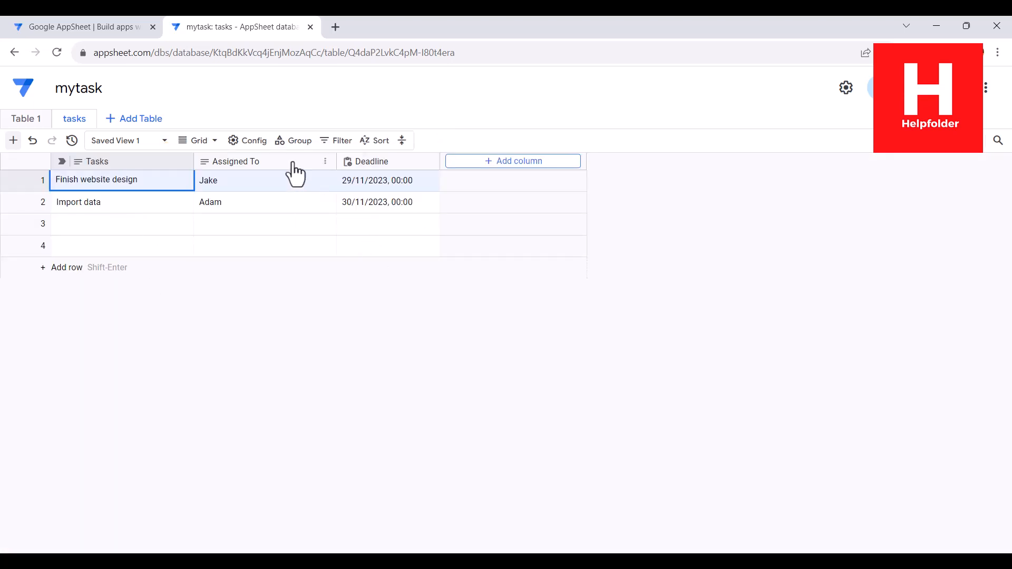
Look at the grouping columns and the filter bar of the tasks table without applying either.
left_click(290, 142)
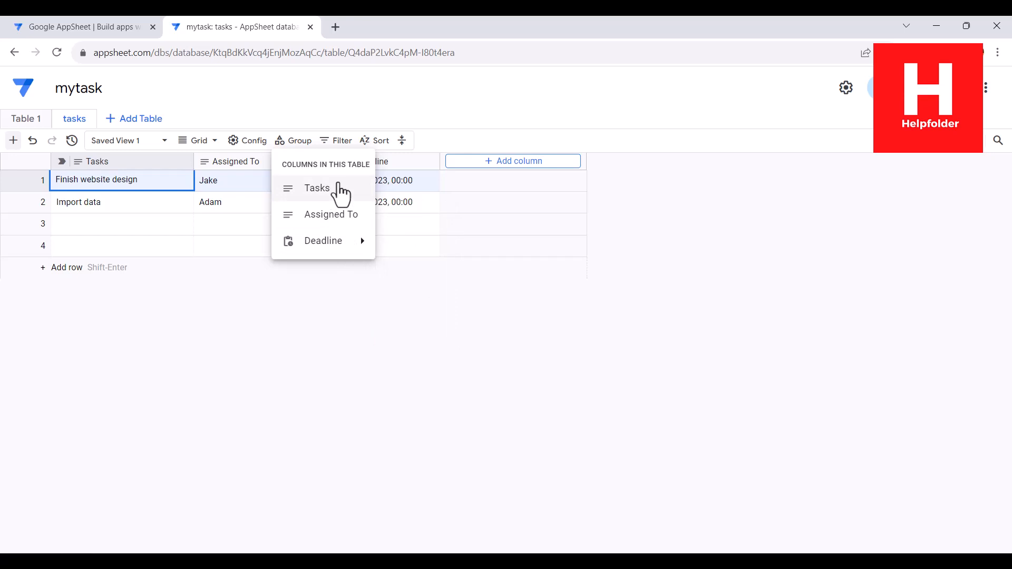
left_click(302, 315)
left_click(338, 142)
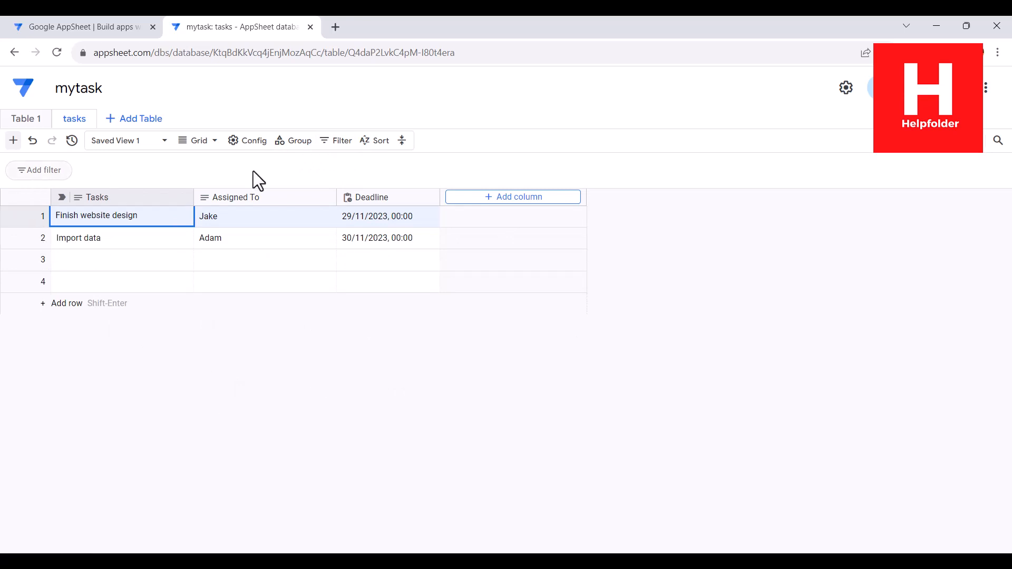
left_click(333, 141)
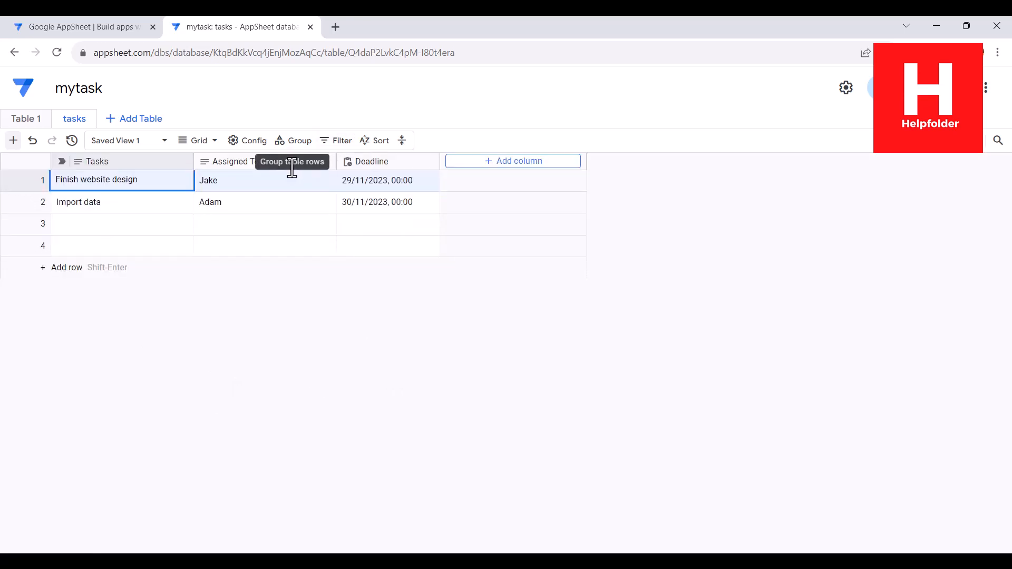
Inspect the sort options and the grid layout's column display settings, closing both without changes.
left_click(376, 141)
left_click(493, 172)
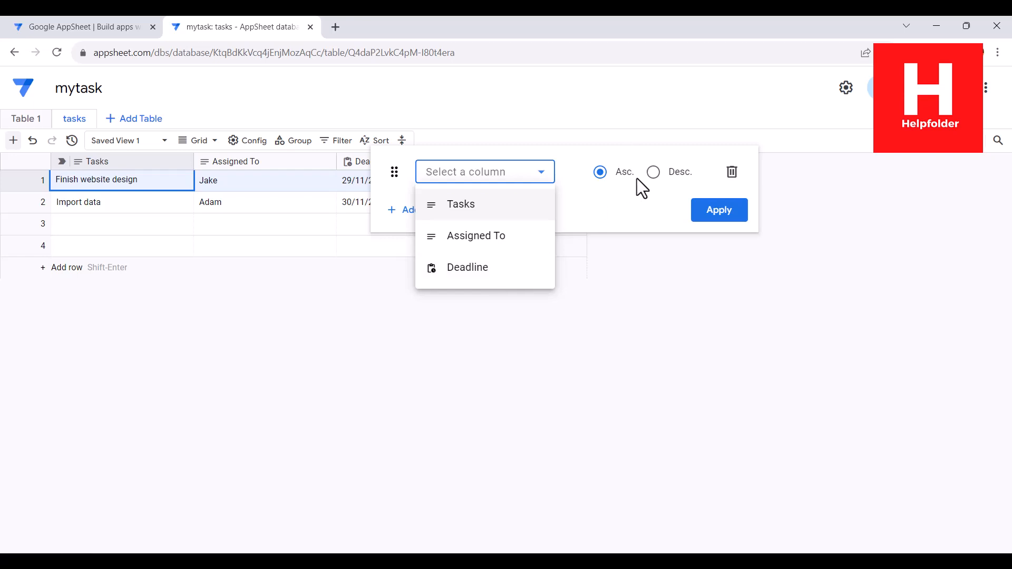
left_click(663, 194)
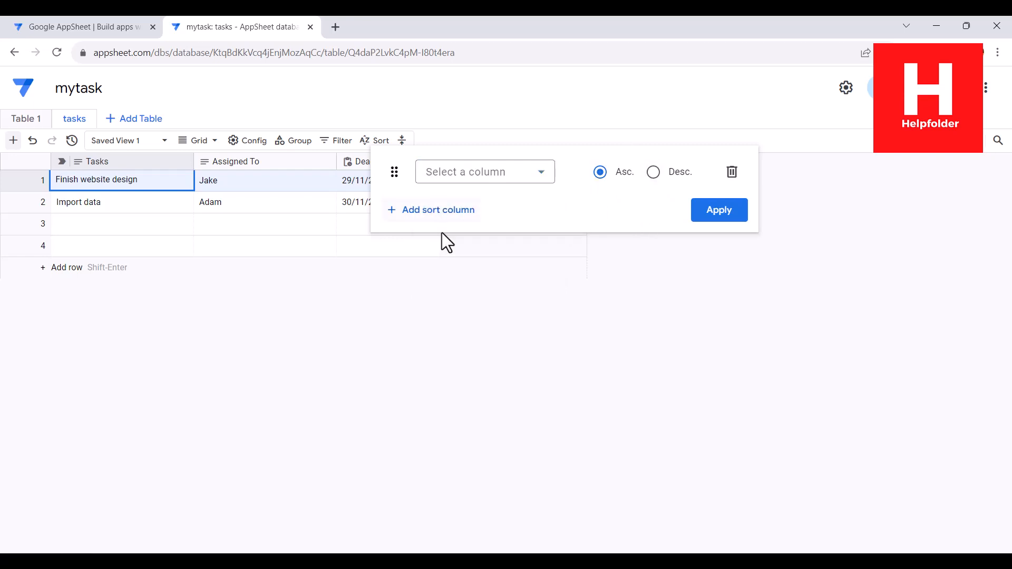
left_click(682, 355)
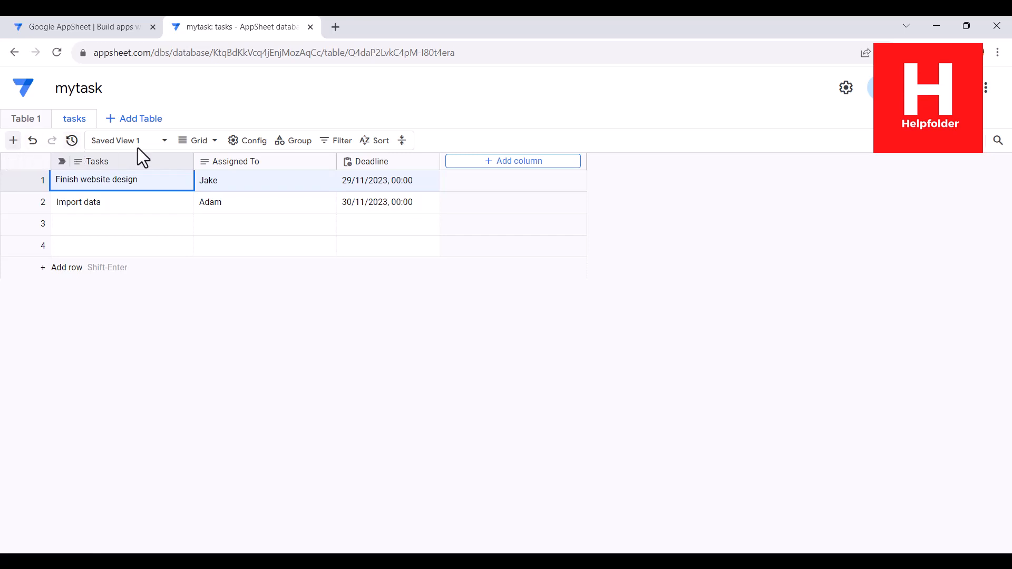
left_click(247, 141)
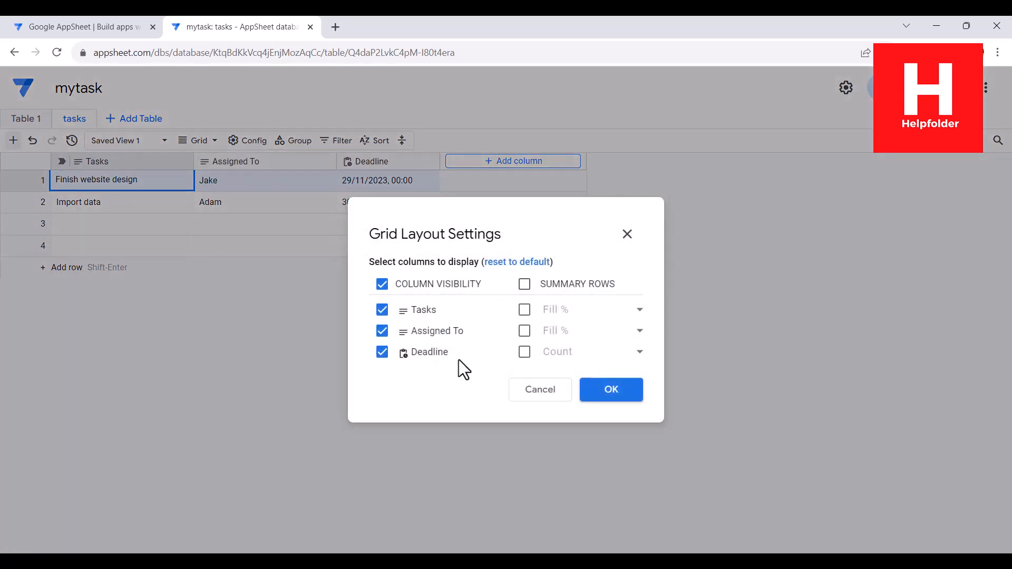
left_click(627, 234)
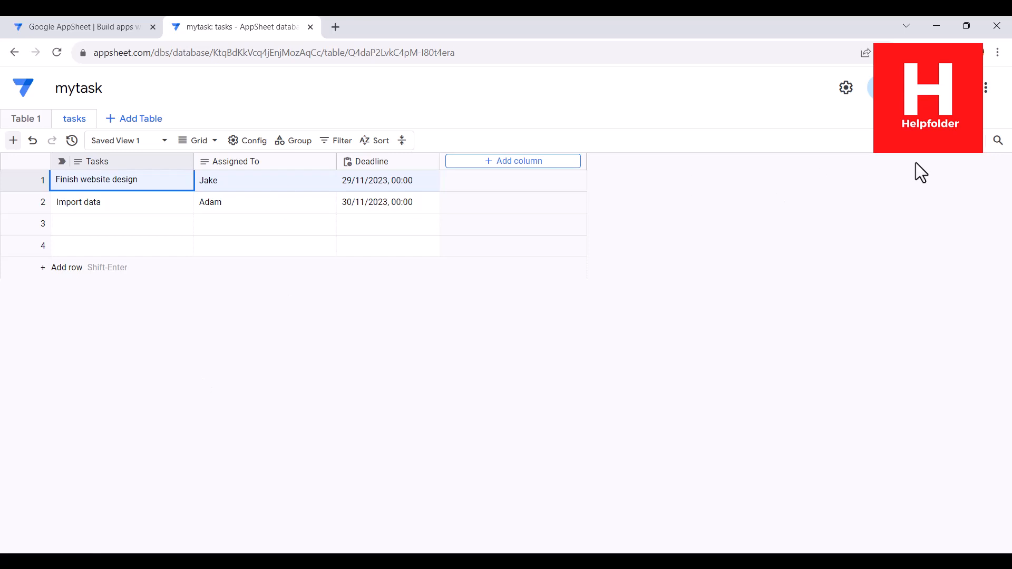
Review the apps using the tasks table and its column editing dialog, closing each one.
left_click(961, 152)
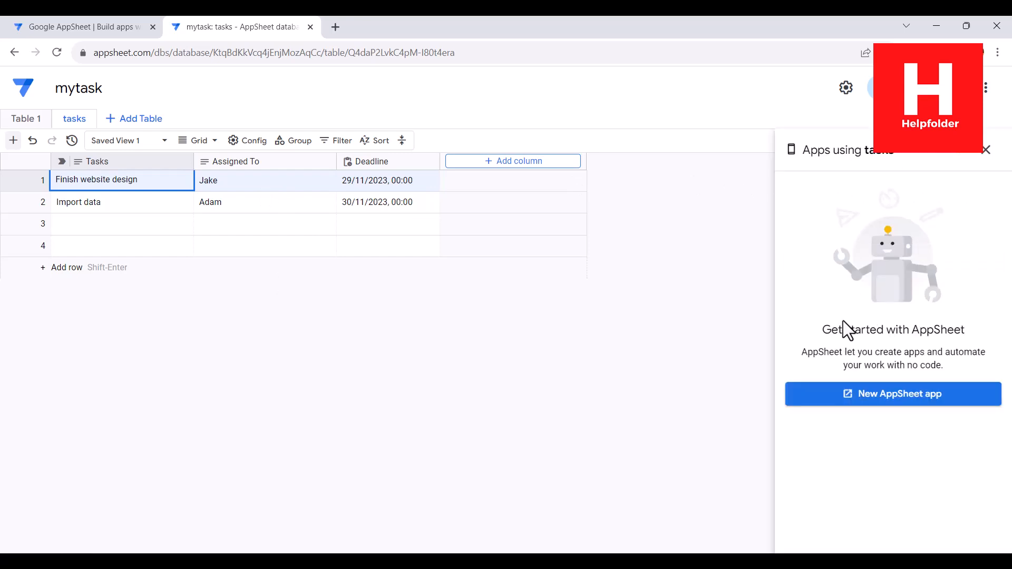
left_click_drag(832, 329, 928, 369)
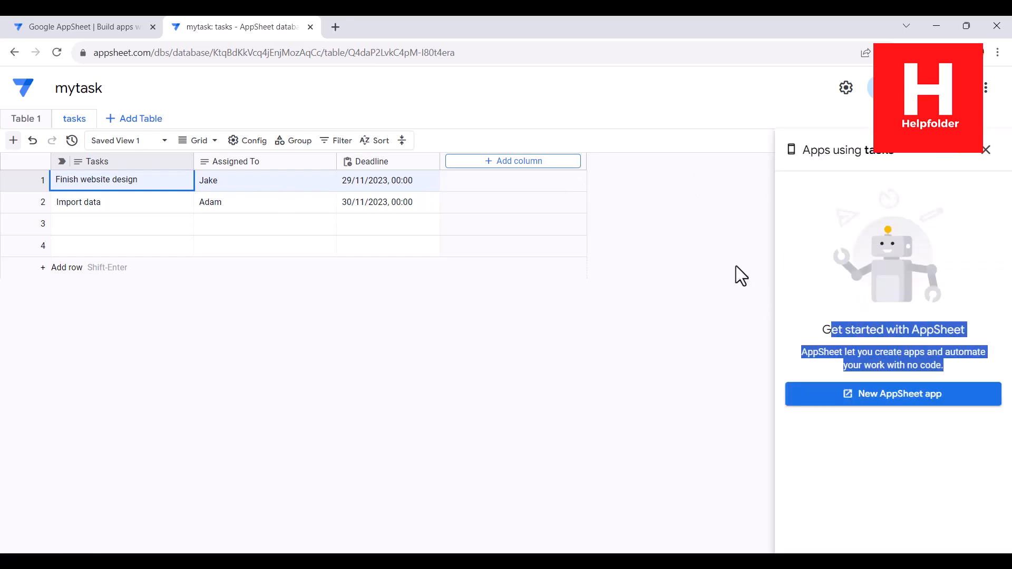
left_click(986, 150)
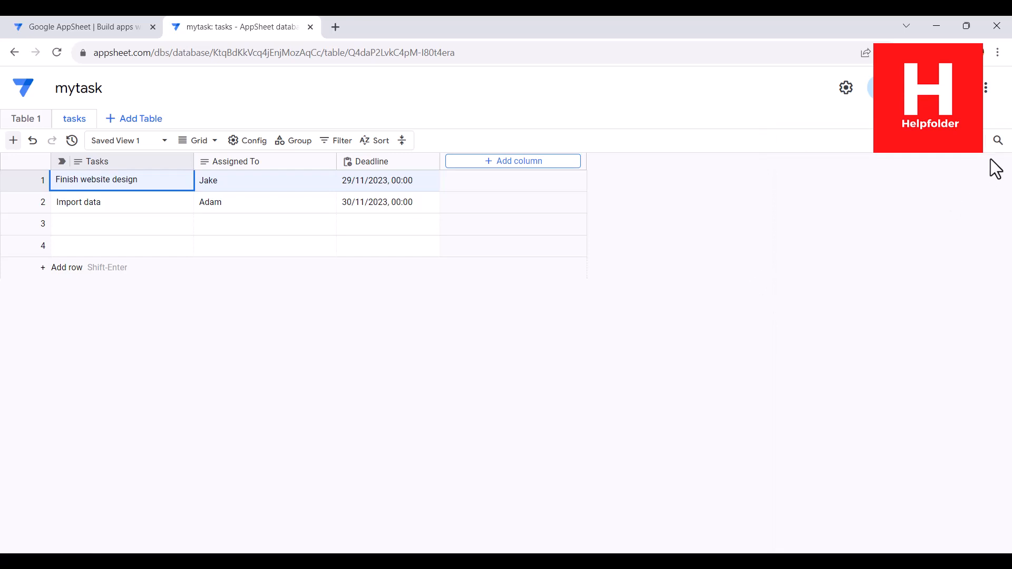
left_click(924, 145)
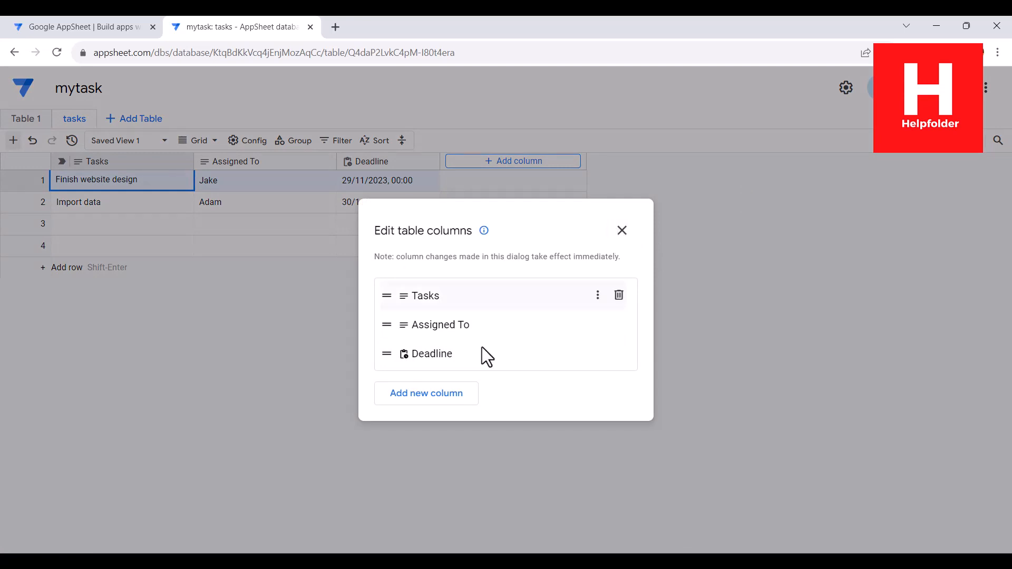
left_click(622, 231)
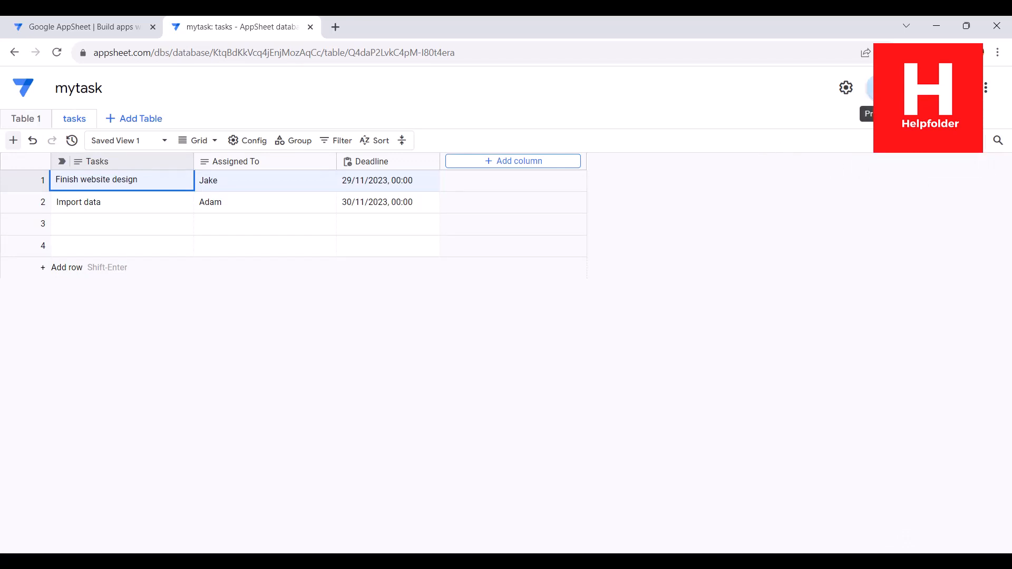
Examine the database sharing settings and the available user roles, and close them without adding anyone.
left_click(886, 88)
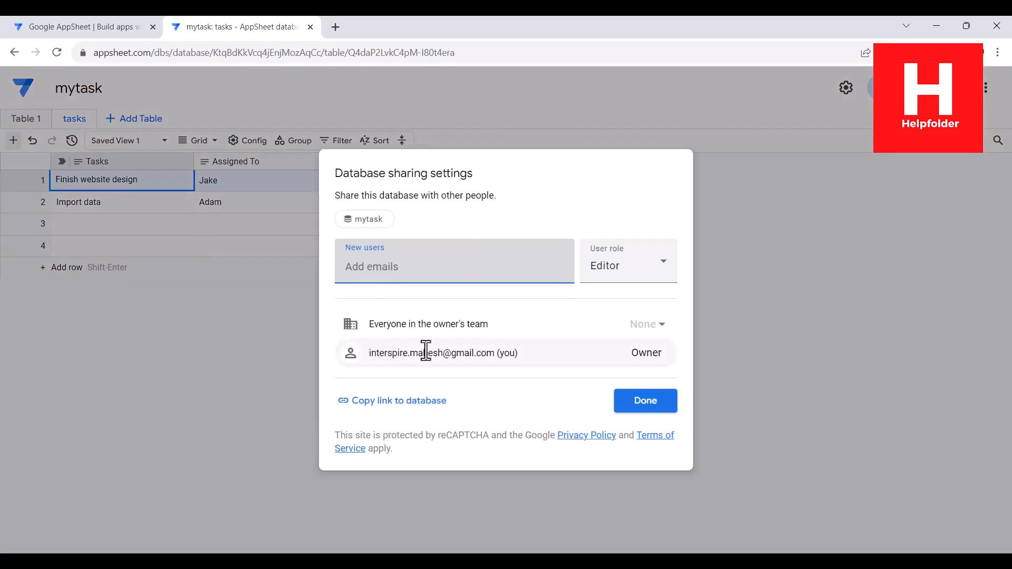
left_click(647, 275)
mouse_move(635, 376)
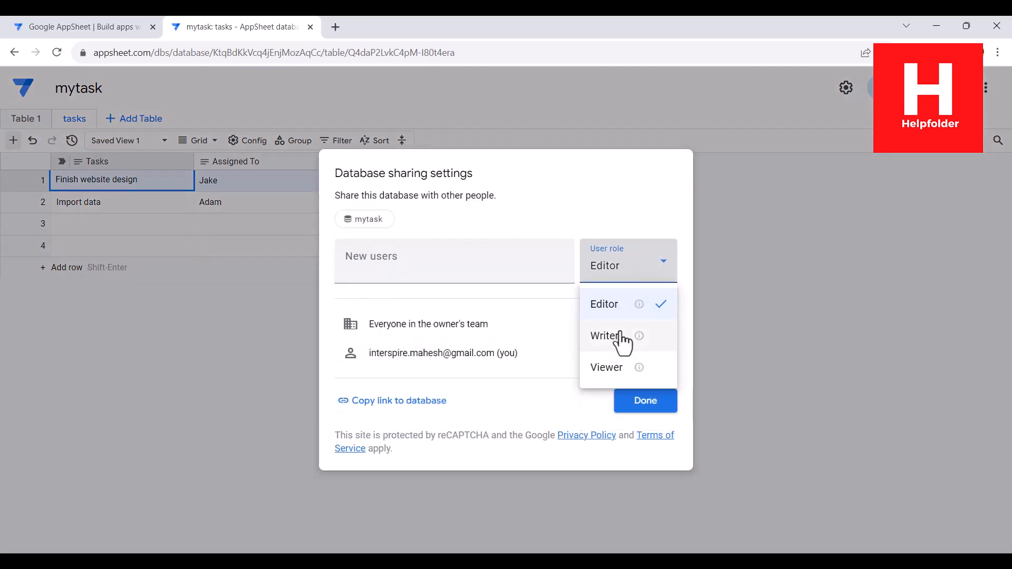
left_click(807, 399)
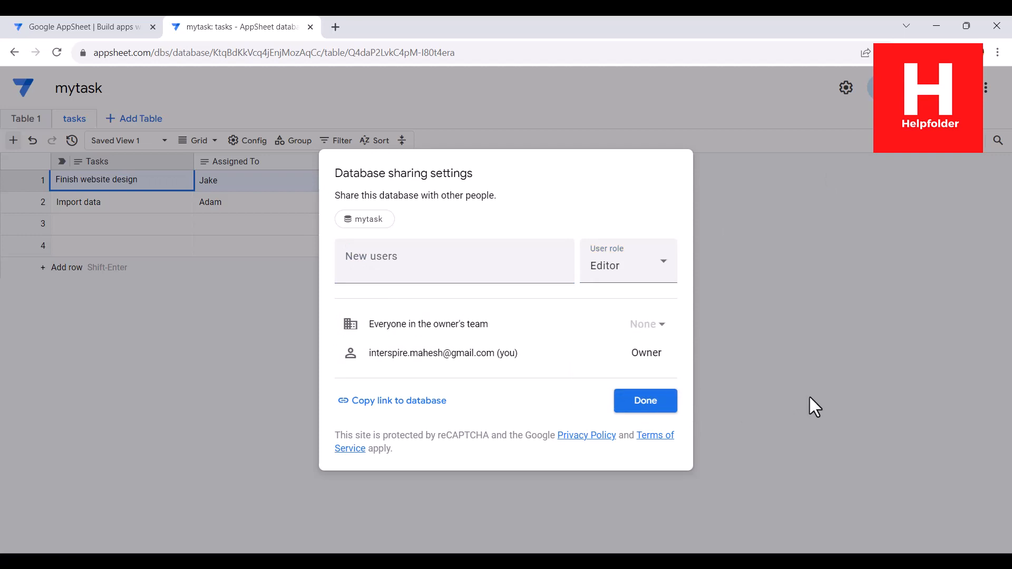
left_click(808, 394)
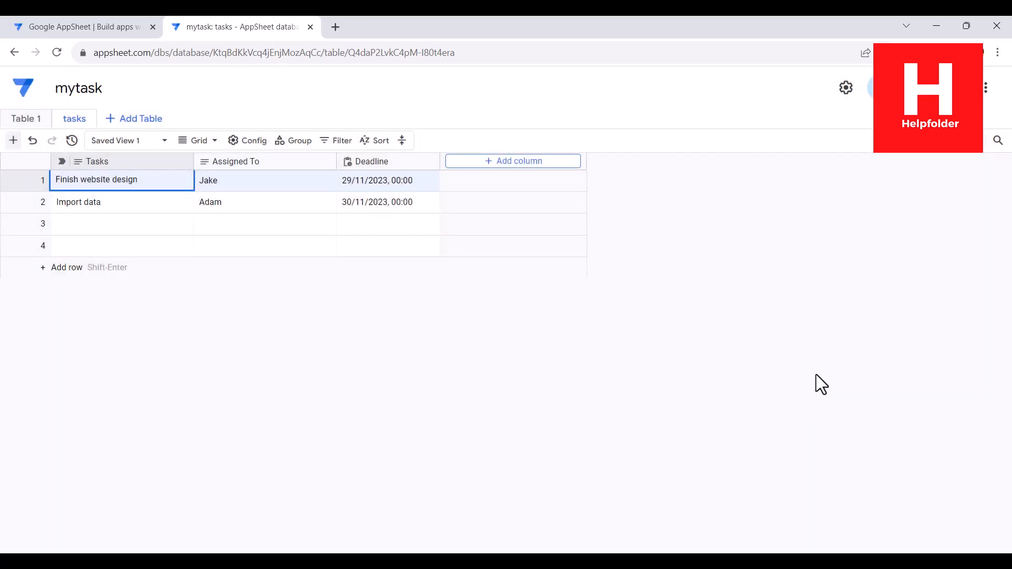